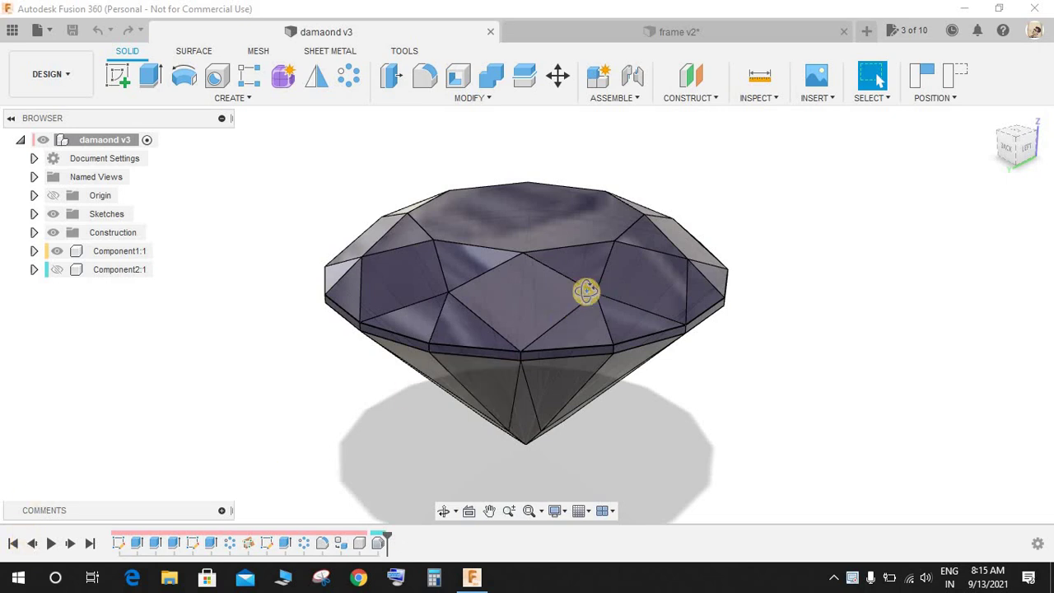
# Start a new design with a sketch on the XY plane.
pyautogui.keyDown('shift'); pyautogui.moveTo(586, 291); pyautogui.dragTo(674, 222, button='middle'); pyautogui.keyUp('shift')
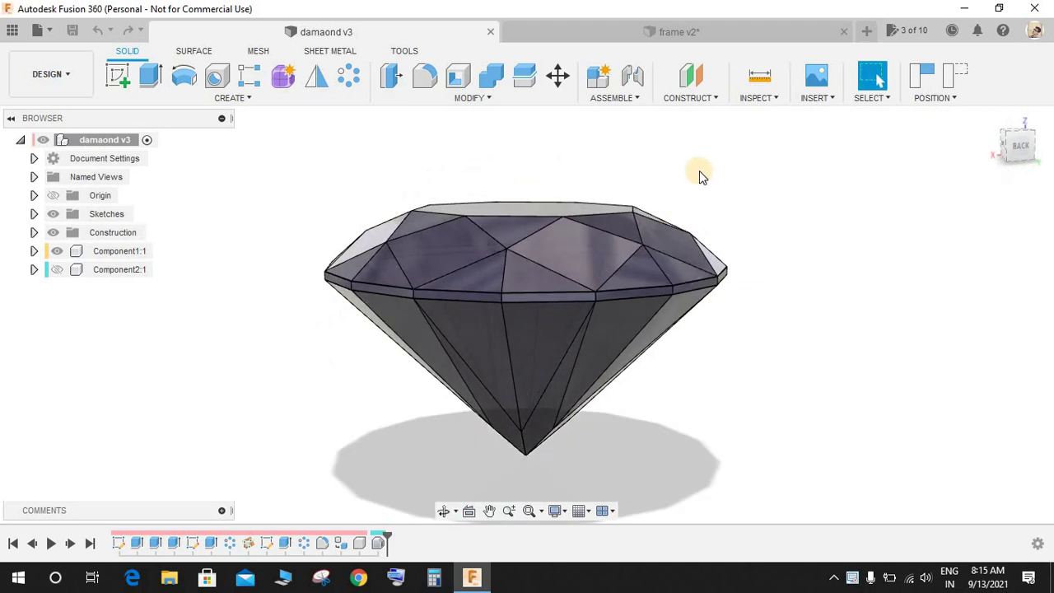
pyautogui.keyDown('shift'); pyautogui.moveTo(699, 173); pyautogui.dragTo(663, 206, button='middle'); pyautogui.keyUp('shift')
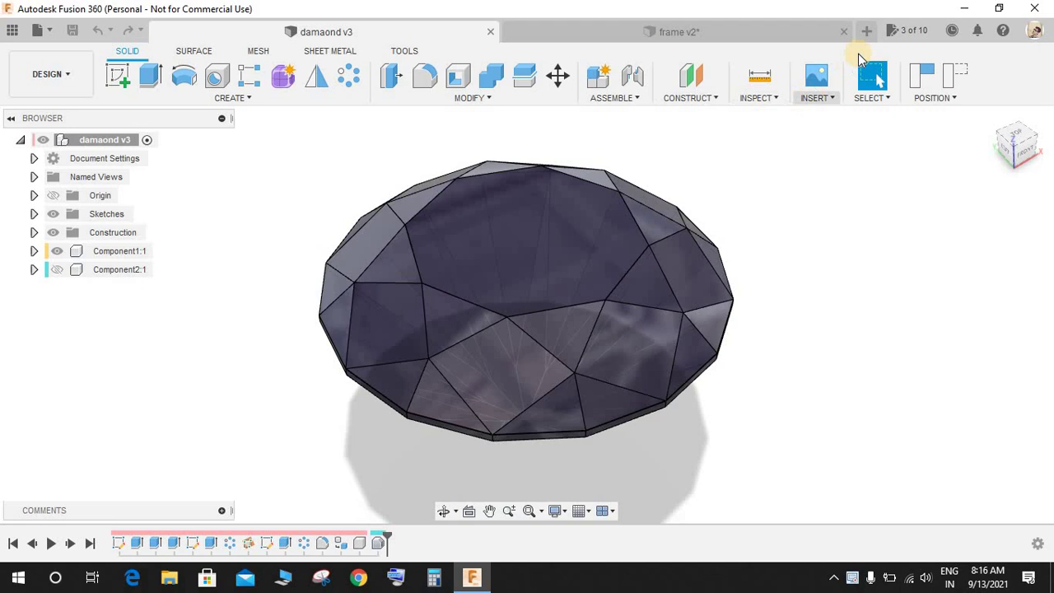
pyautogui.click(874, 29)
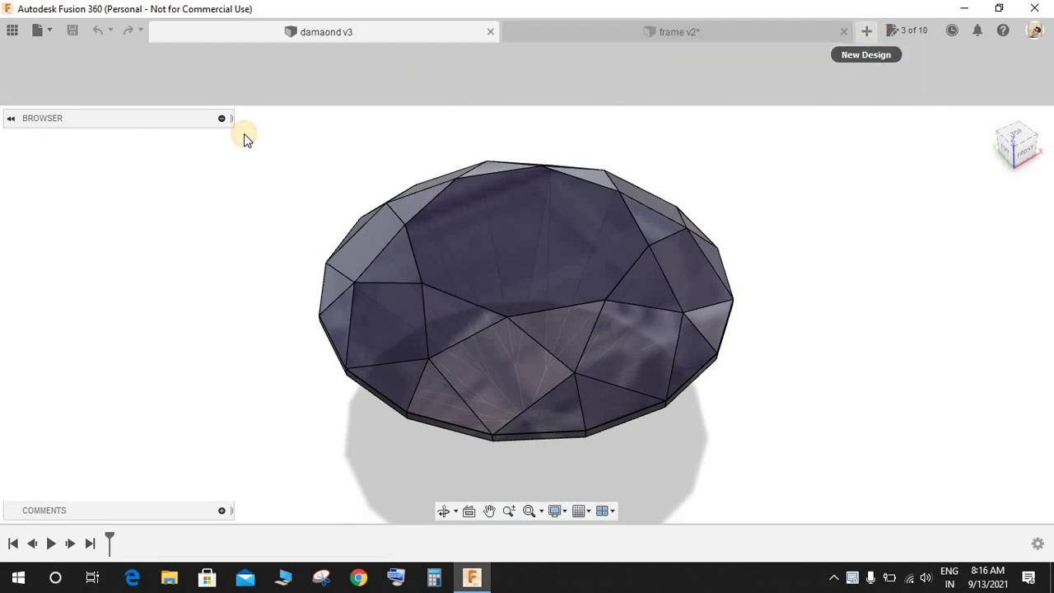
pyautogui.click(117, 77)
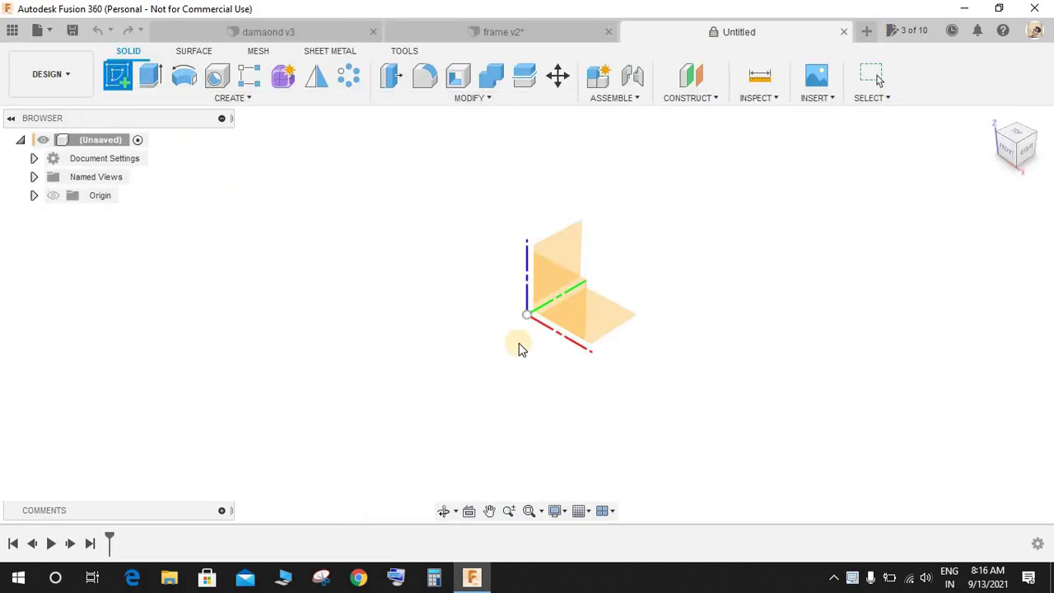
pyautogui.click(607, 321)
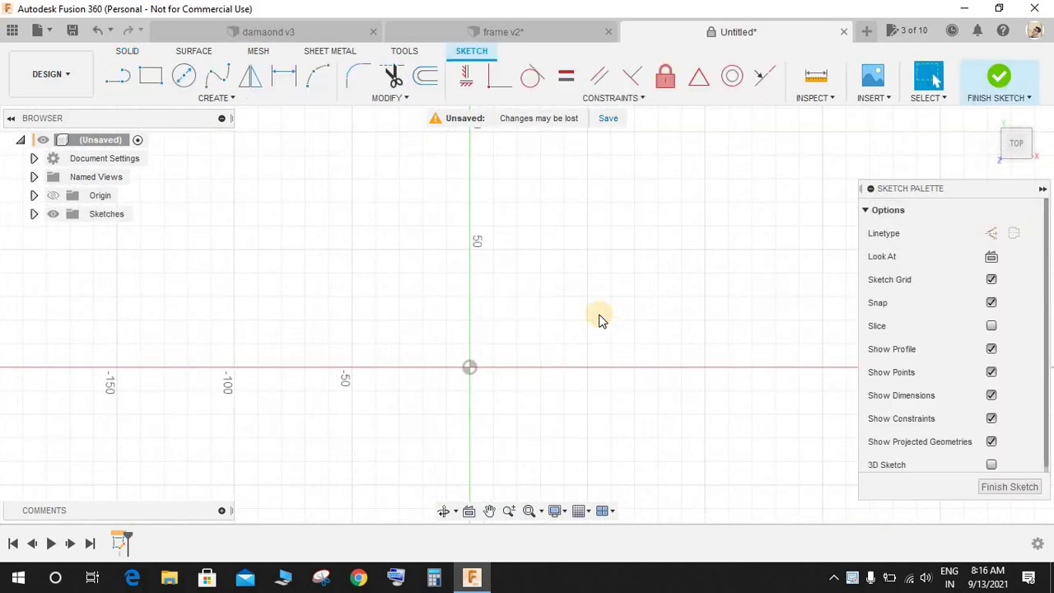
# Draw a 16-sided circumscribed polygon at the origin, rotated so a vertex reaches the vertical axis.
pyautogui.click(206, 97)
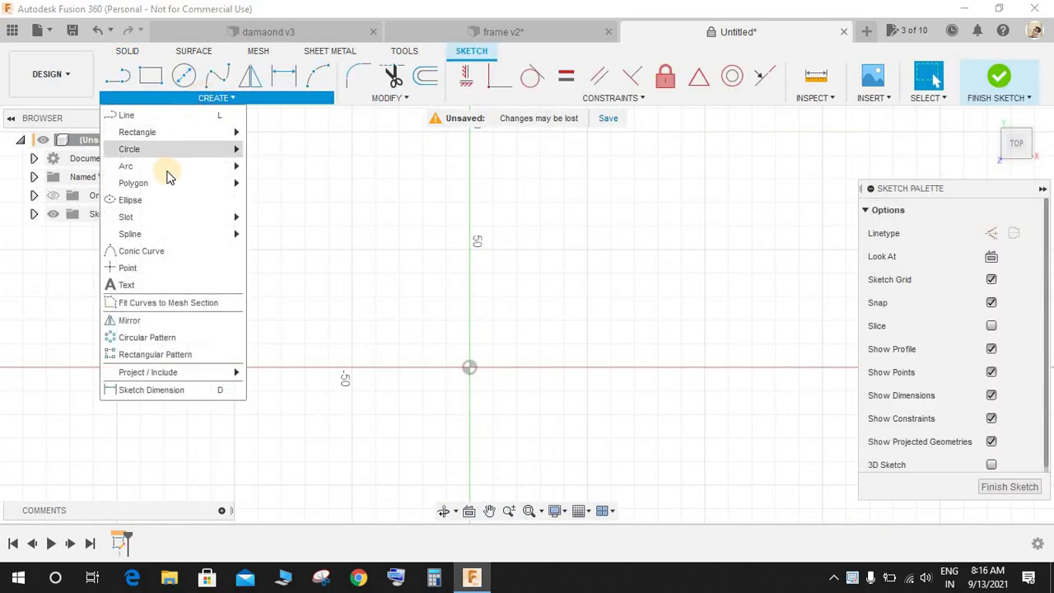
pyautogui.moveTo(167, 184)
pyautogui.click(280, 178)
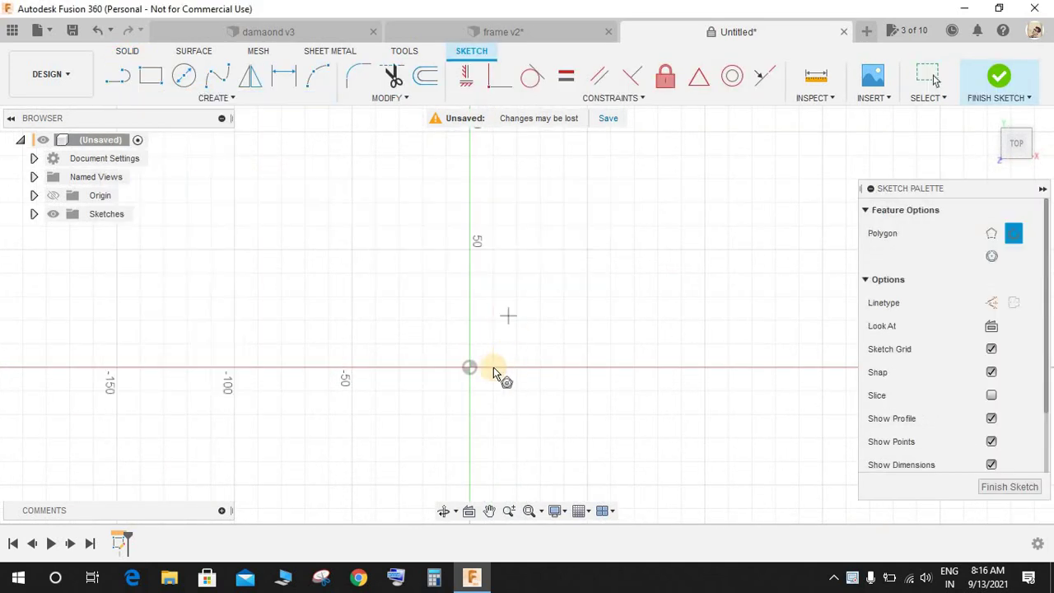
pyautogui.click(471, 369)
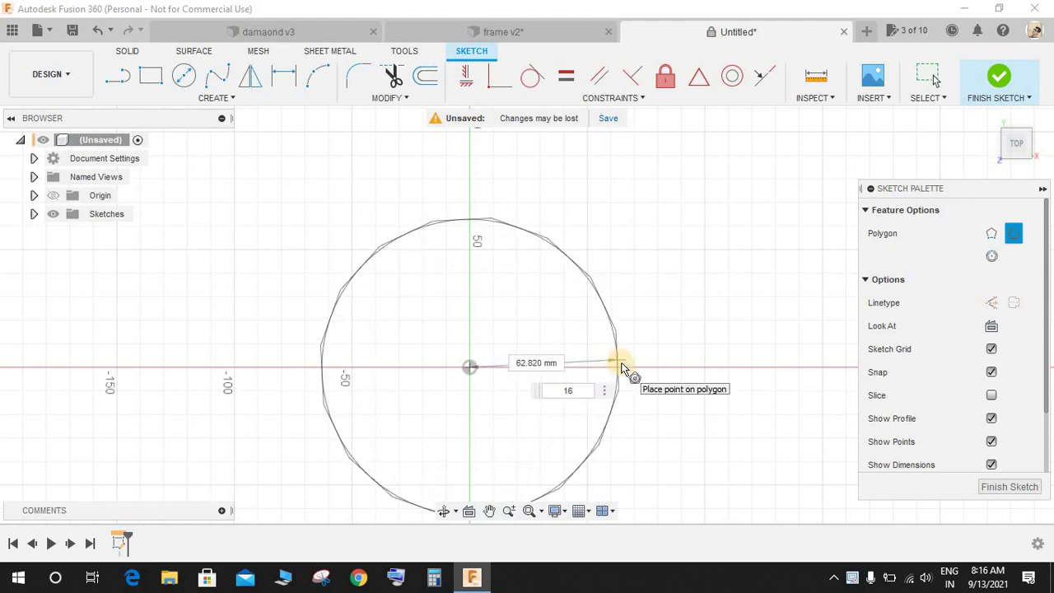
pyautogui.click(622, 365)
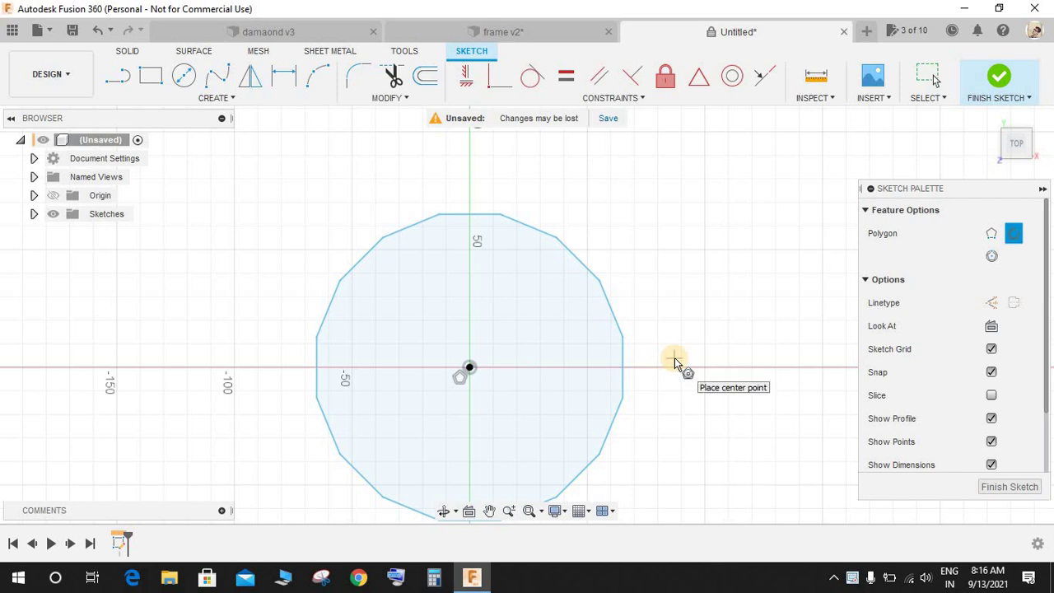
pyautogui.press('Escape')
pyautogui.click(619, 383)
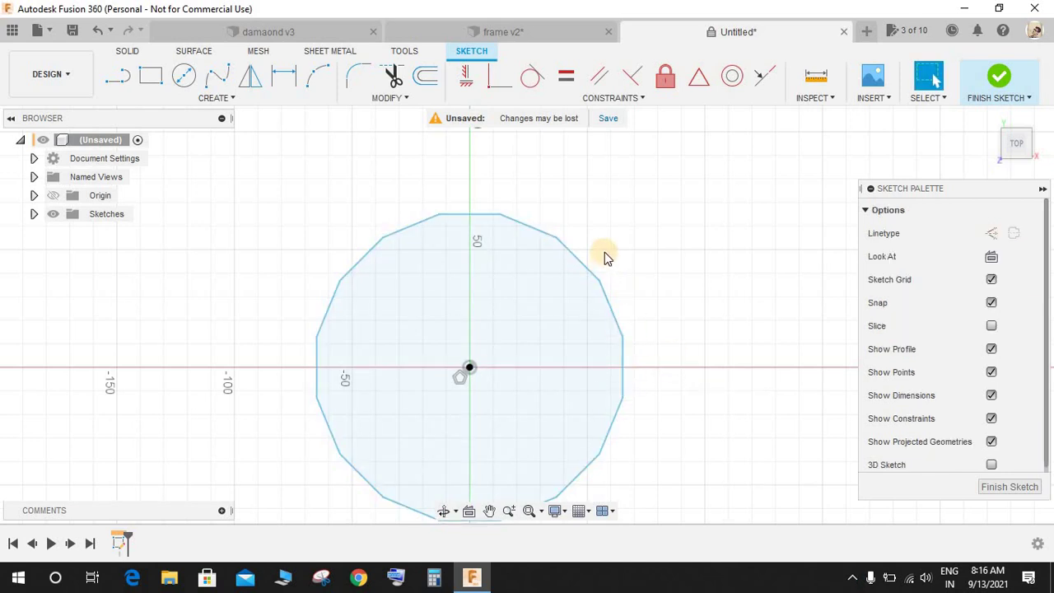
pyautogui.moveTo(489, 214)
pyautogui.mouseDown()
pyautogui.moveTo(466, 212)
pyautogui.moveTo(478, 212)
pyautogui.mouseUp()
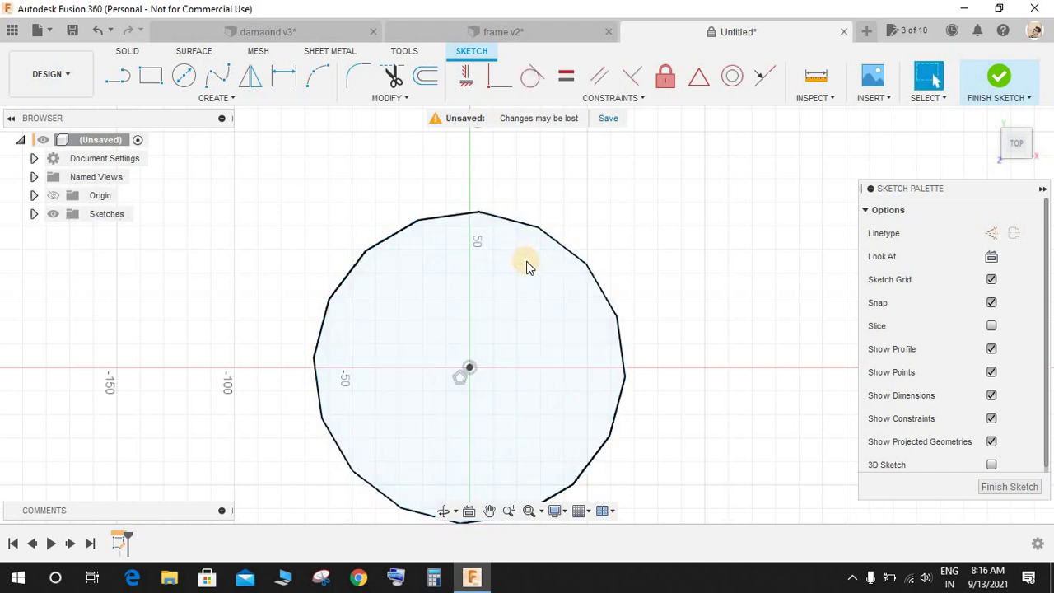
# Draw a vertical construction line up from the polygon centre and pin the top vertex to it.
pyautogui.press('l')
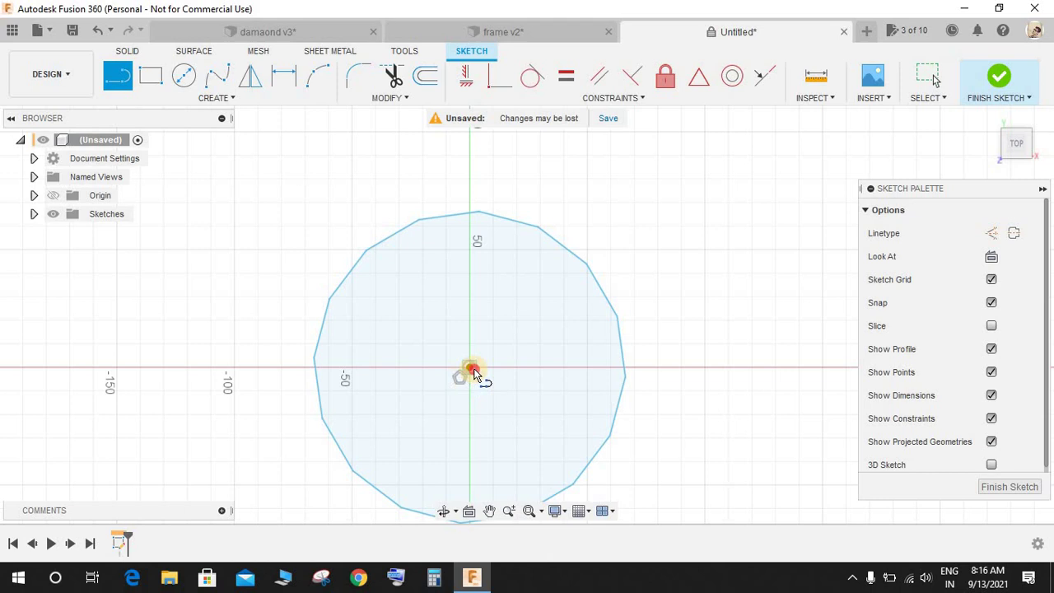
pyautogui.click(469, 368)
pyautogui.click(469, 169)
pyautogui.press('Escape')
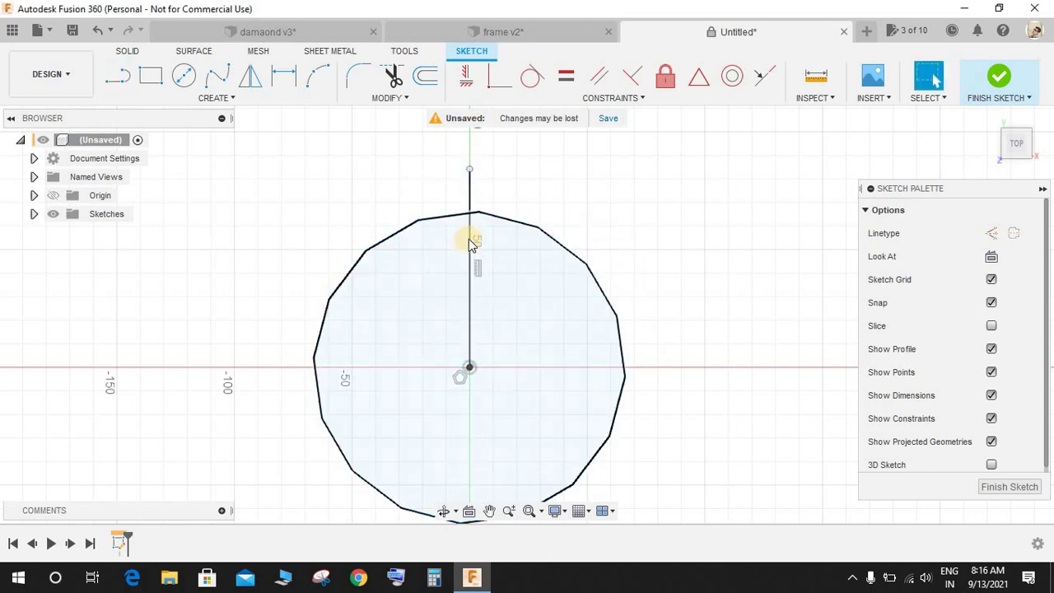
pyautogui.click(471, 242)
pyautogui.click(991, 233)
pyautogui.click(513, 186)
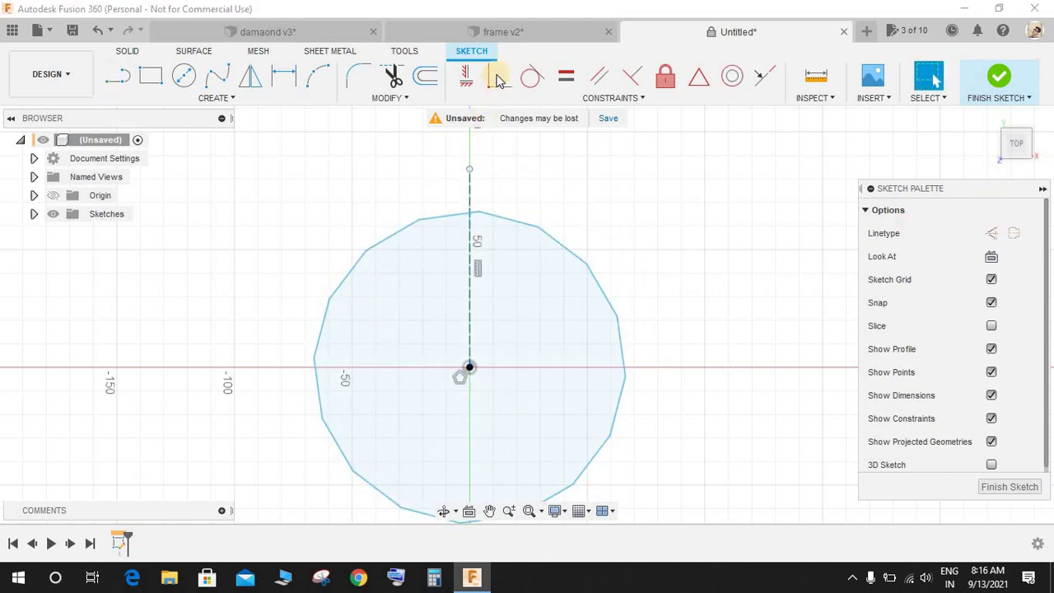
pyautogui.click(496, 78)
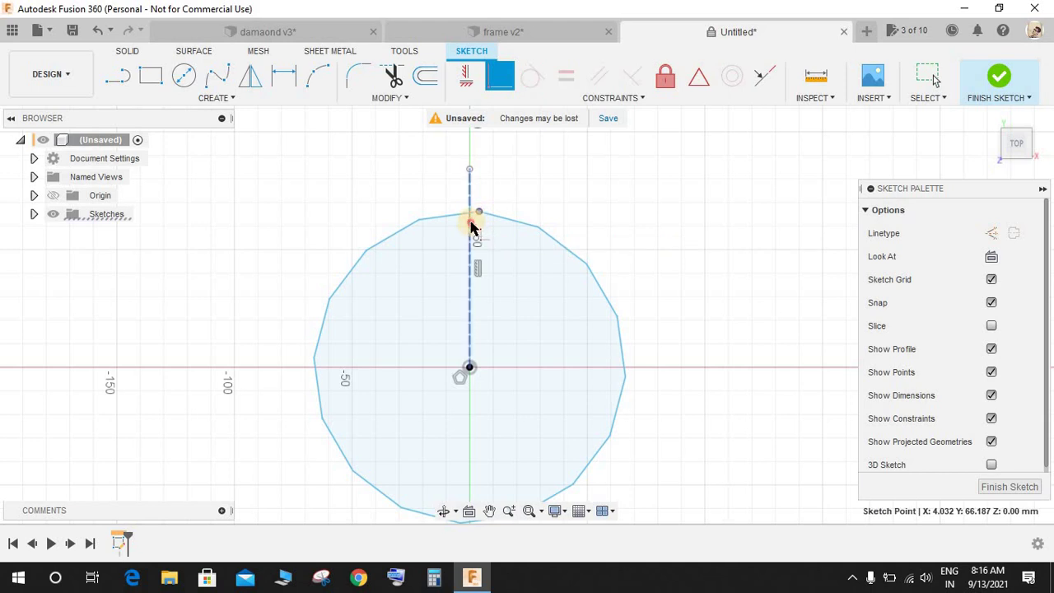
pyautogui.click(472, 228)
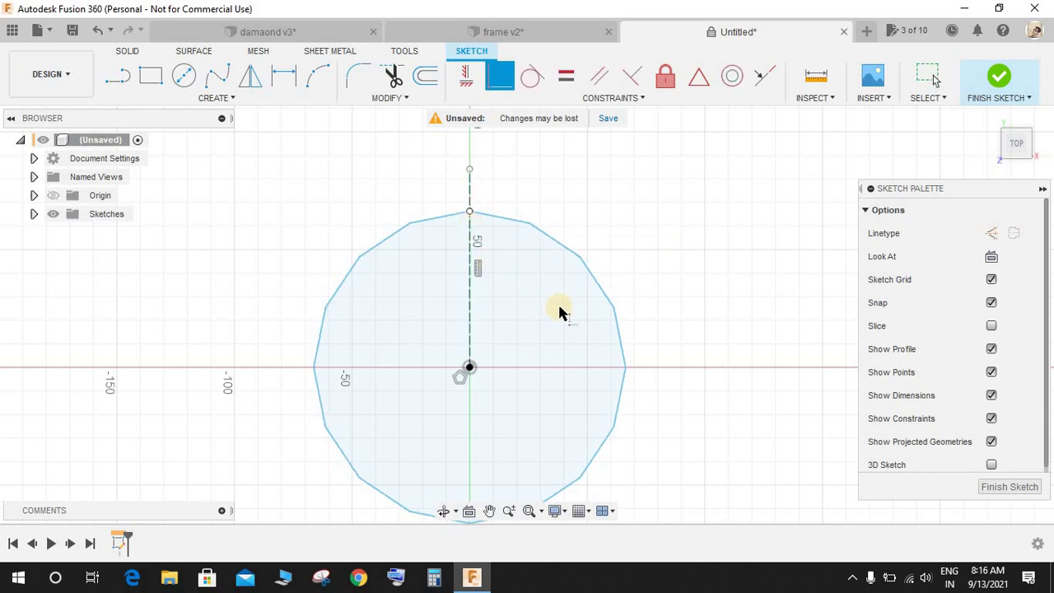
# Dimension the polygon's vertex-to-vertex height as 5 mm.
pyautogui.moveTo(546, 291); pyautogui.dragTo(516, 270, button='middle')
pyautogui.press('d')
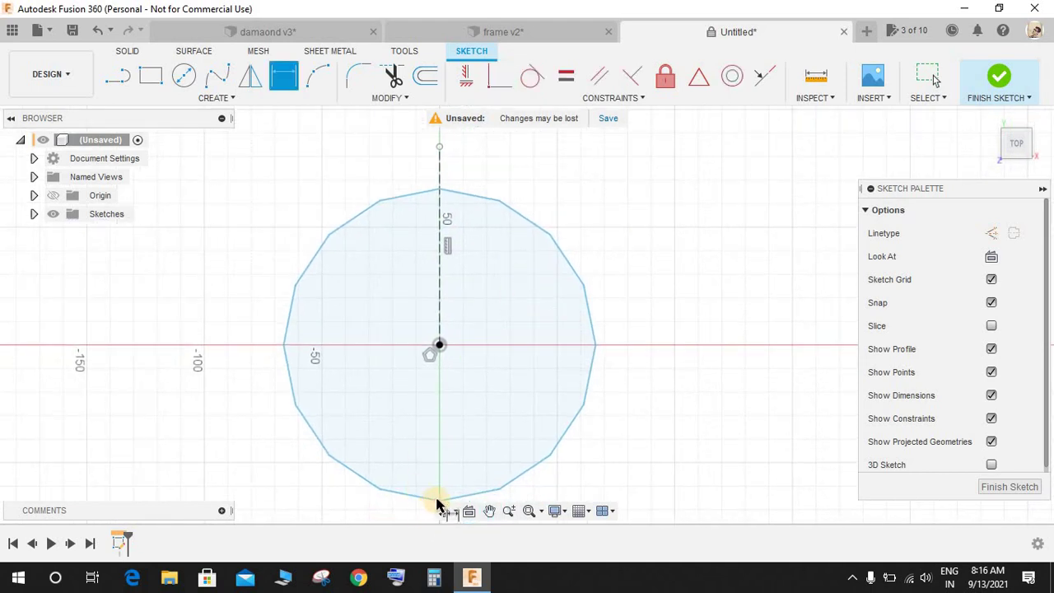
pyautogui.click(438, 499)
pyautogui.click(440, 193)
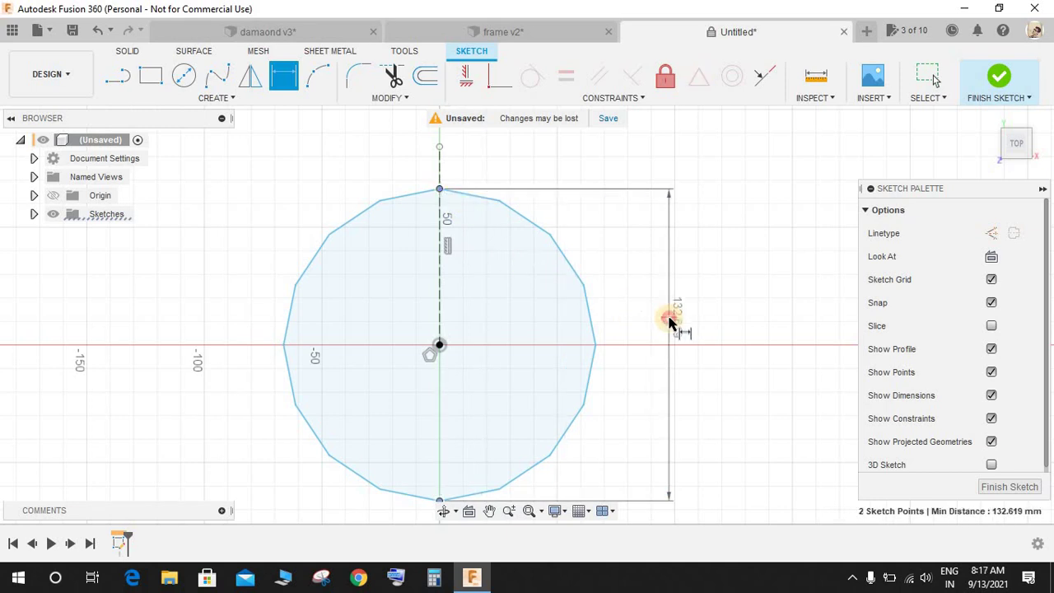
pyautogui.click(698, 336)
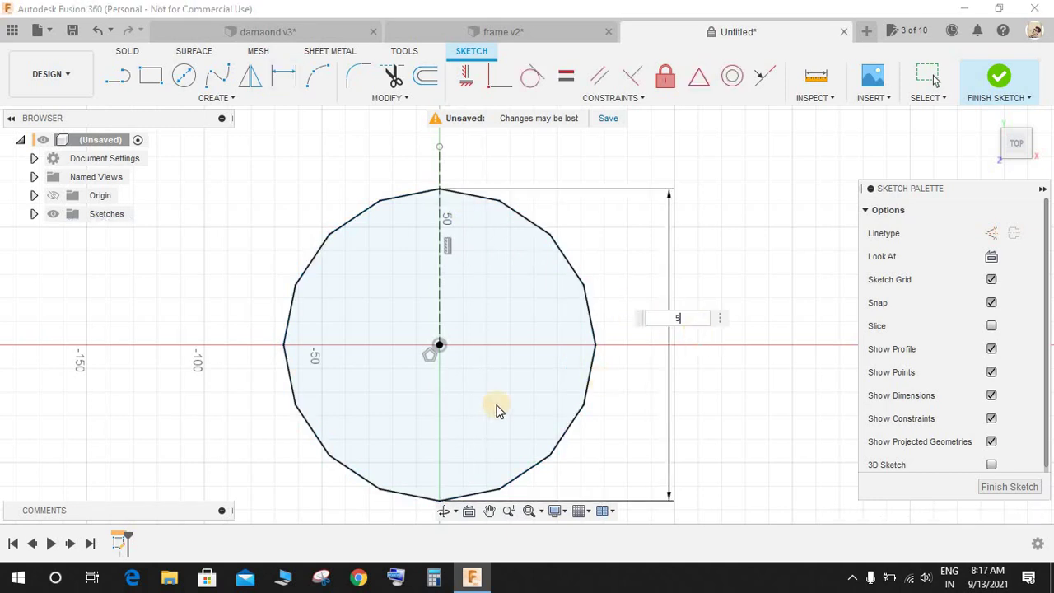
pyautogui.write('5')
pyautogui.press('Return')
pyautogui.scroll(10, 434, 365)
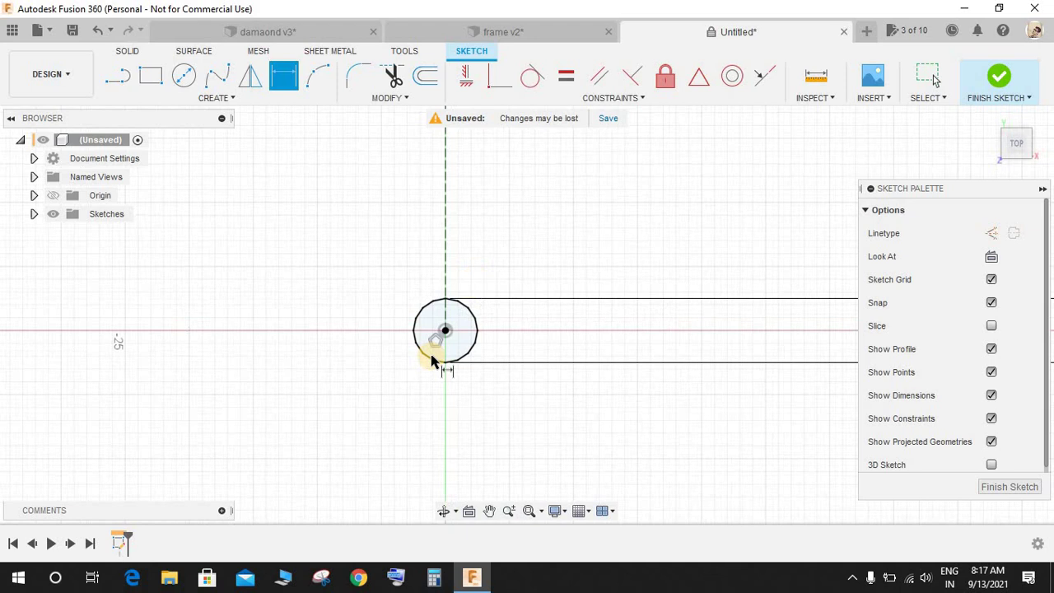
# Extrude the polygon 3.476 mm downward with a −45° taper as a new component.
pyautogui.click(999, 77)
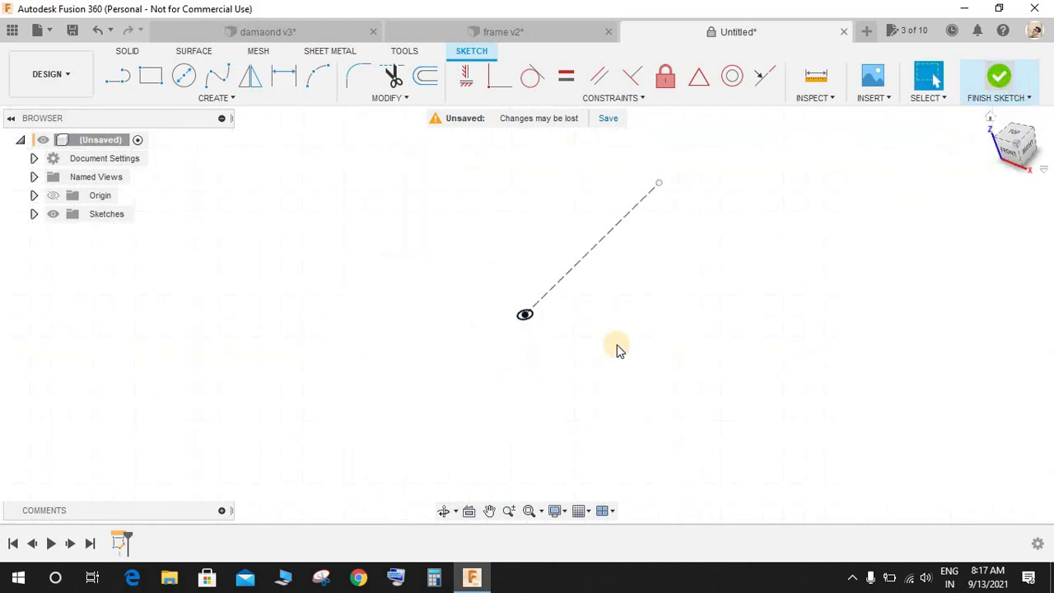
pyautogui.scroll(5, 518, 267)
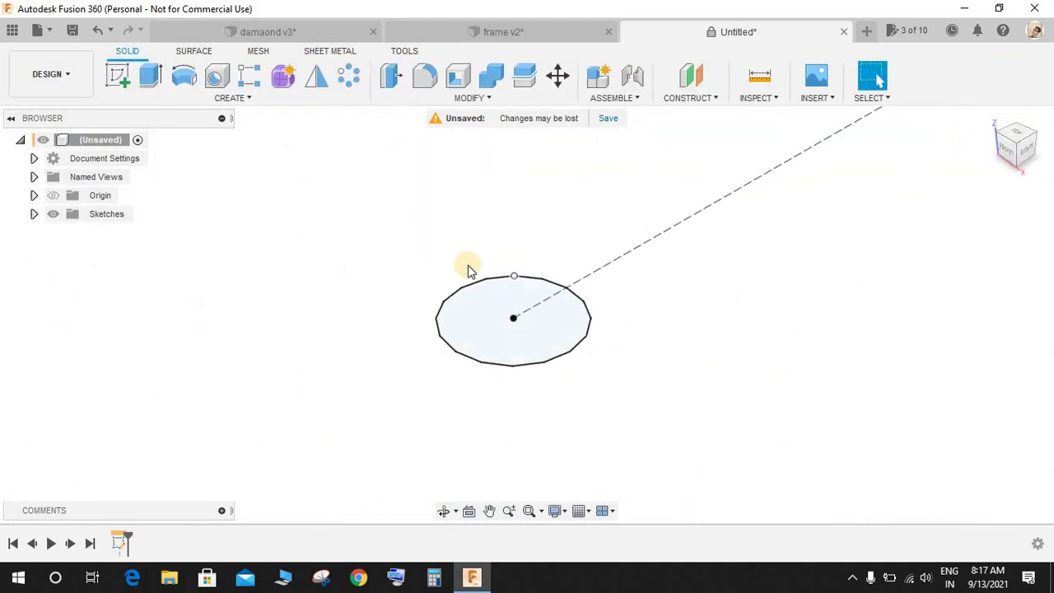
pyautogui.click(153, 76)
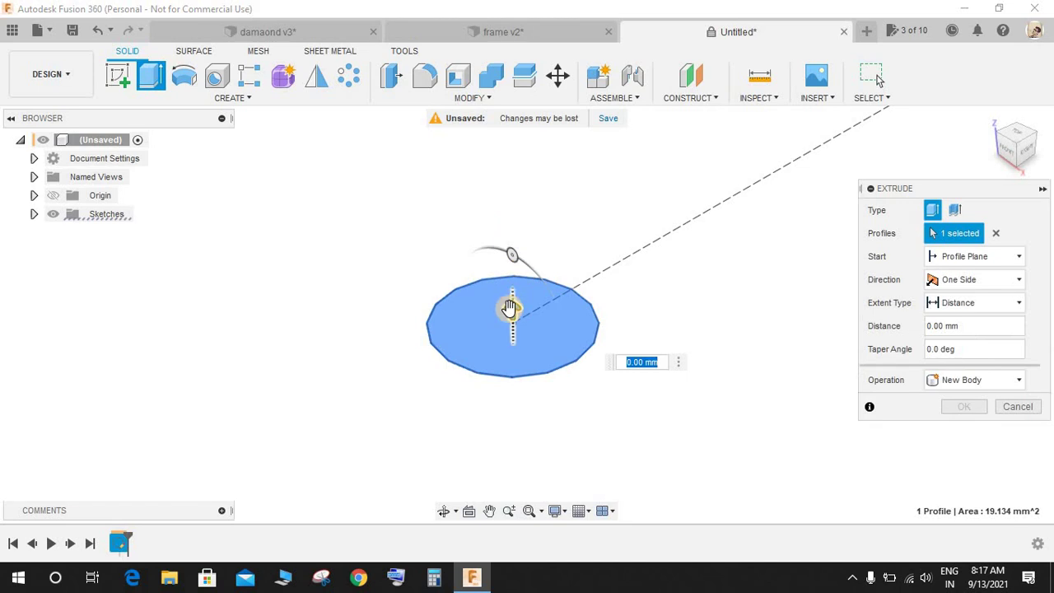
pyautogui.moveTo(506, 306); pyautogui.dragTo(512, 408)
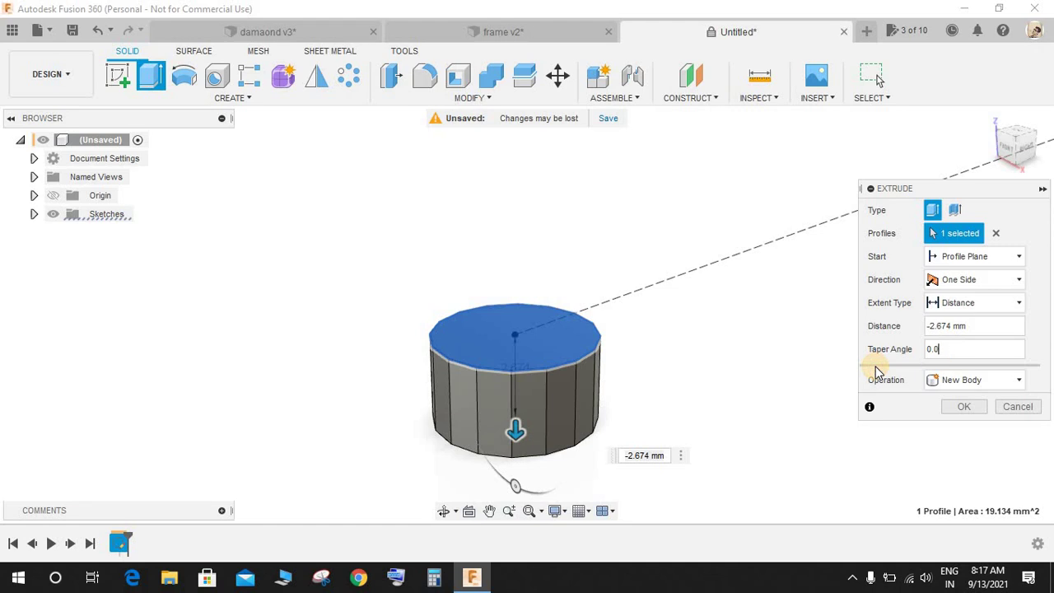
pyautogui.write('45')
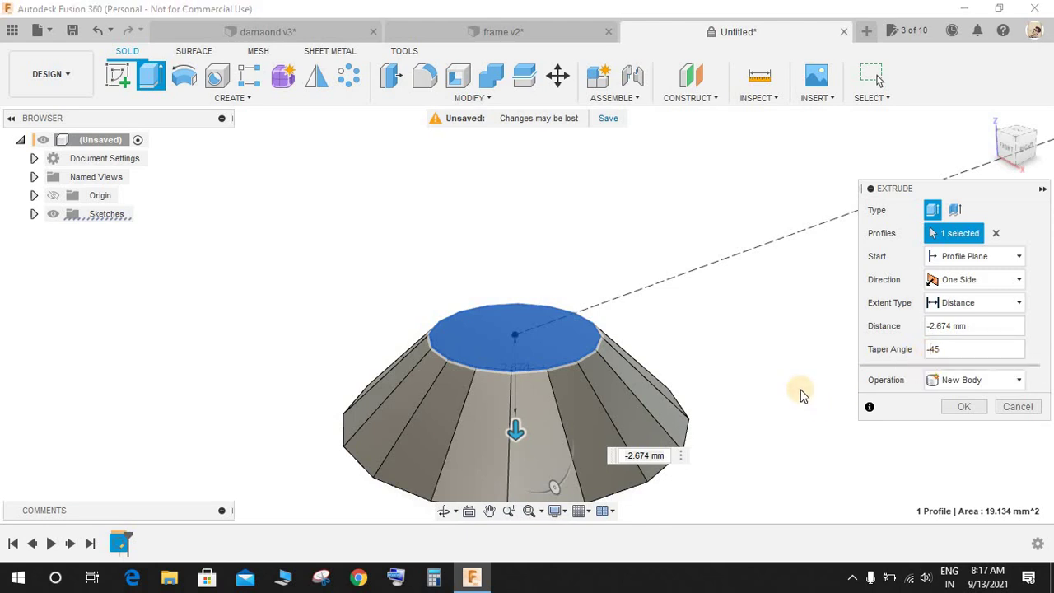
pyautogui.moveTo(517, 434); pyautogui.dragTo(516, 462)
pyautogui.keyDown('shift'); pyautogui.moveTo(631, 364); pyautogui.dragTo(542, 467, button='middle'); pyautogui.keyUp('shift')
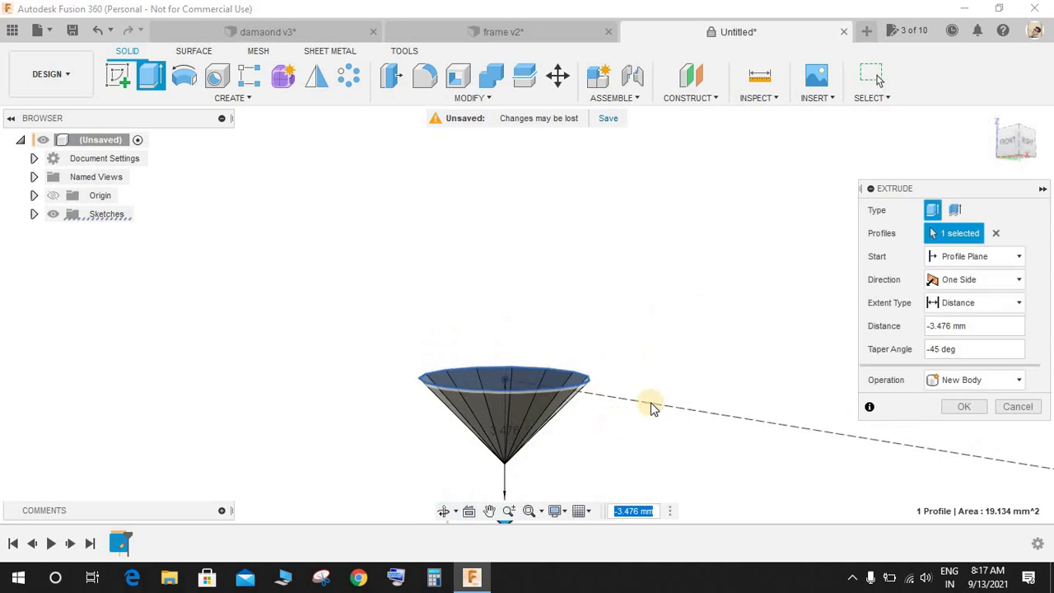
pyautogui.keyDown('shift'); pyautogui.moveTo(650, 407); pyautogui.dragTo(917, 339, button='middle'); pyautogui.keyUp('shift')
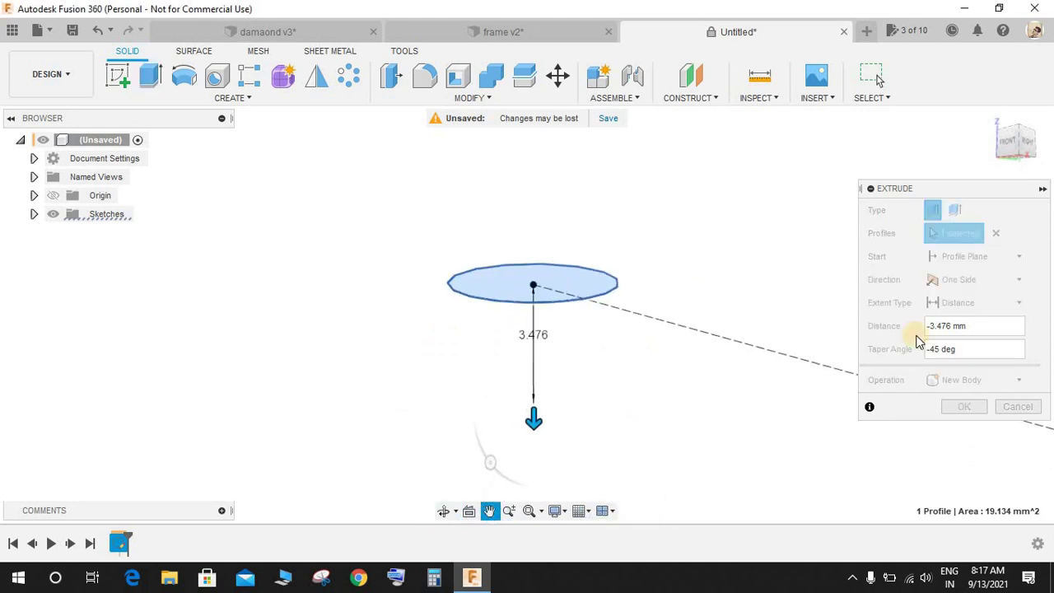
pyautogui.click(978, 380)
pyautogui.click(947, 468)
pyautogui.keyDown('shift'); pyautogui.moveTo(748, 315); pyautogui.dragTo(930, 410, button='middle'); pyautogui.keyUp('shift')
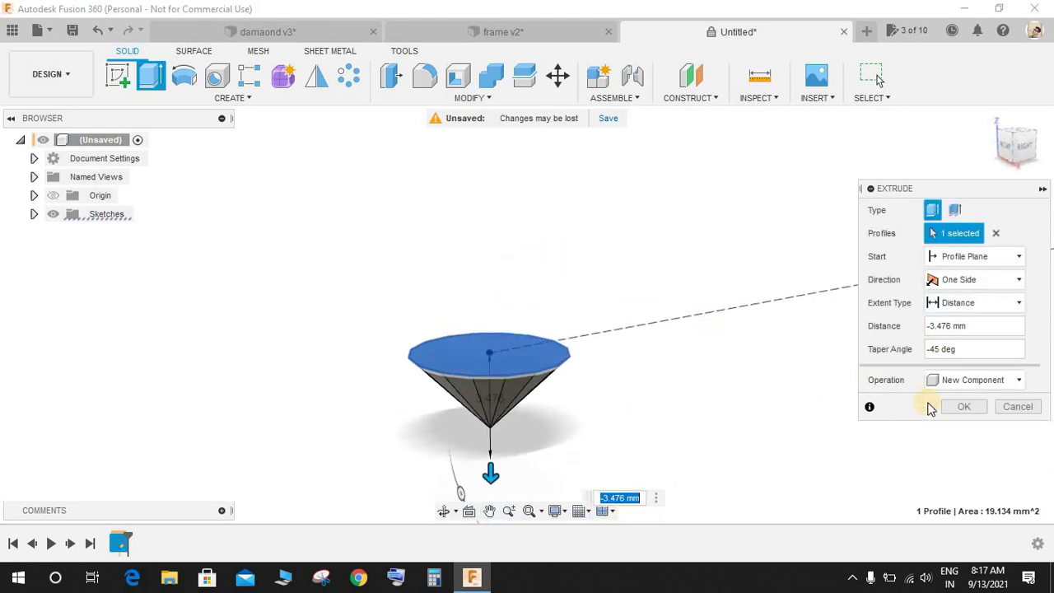
pyautogui.click(961, 406)
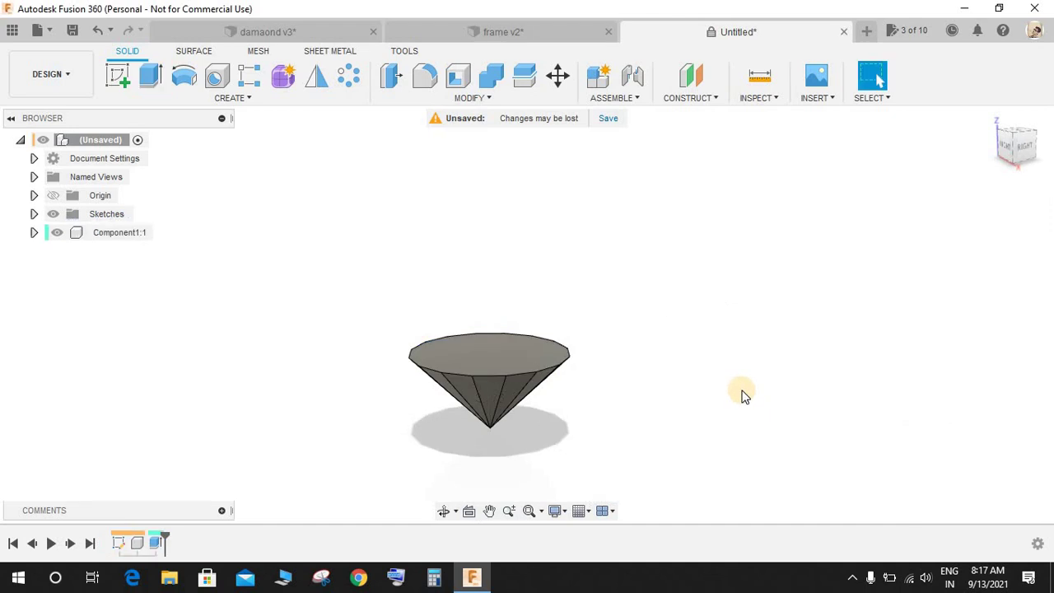
# Extrude the cone's top face upward 0.1 mm, joined, to form the girdle band.
pyautogui.hotkey('shift', 'n')
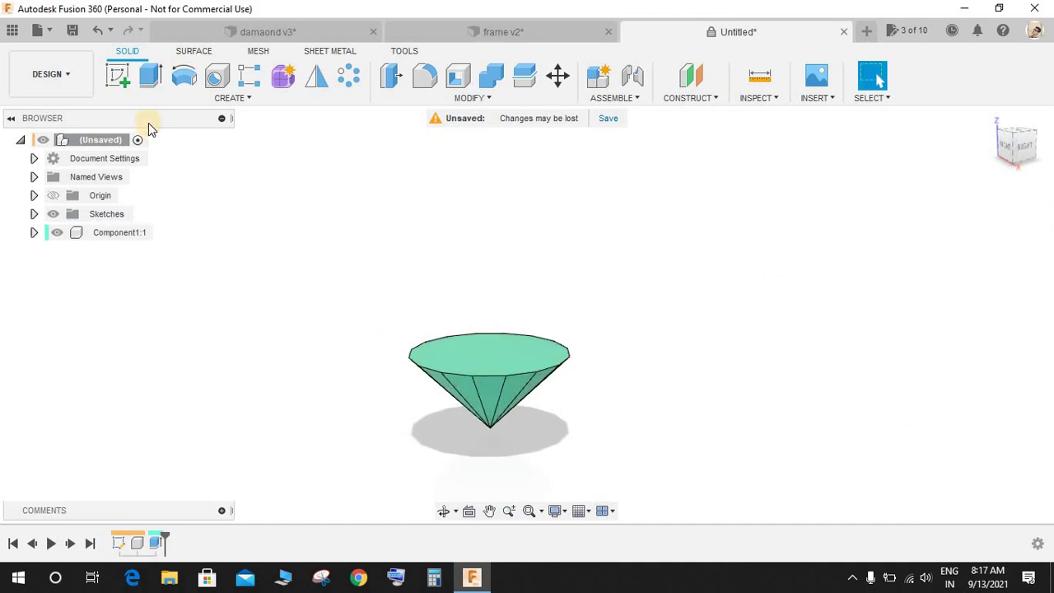
pyautogui.press('e')
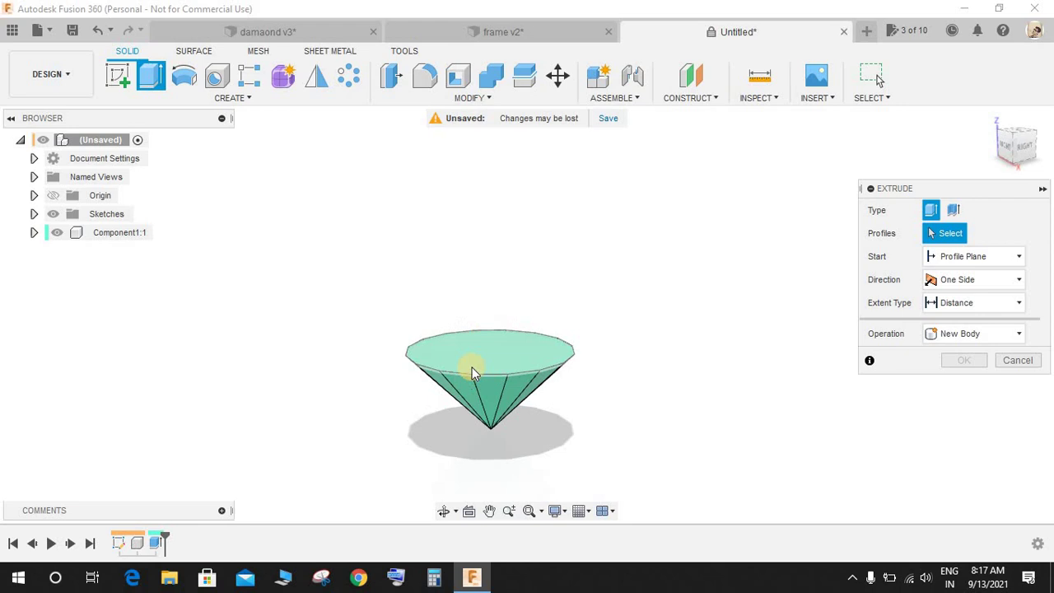
pyautogui.scroll(2, 539, 341)
pyautogui.click(478, 353)
pyautogui.moveTo(458, 353); pyautogui.dragTo(599, 304)
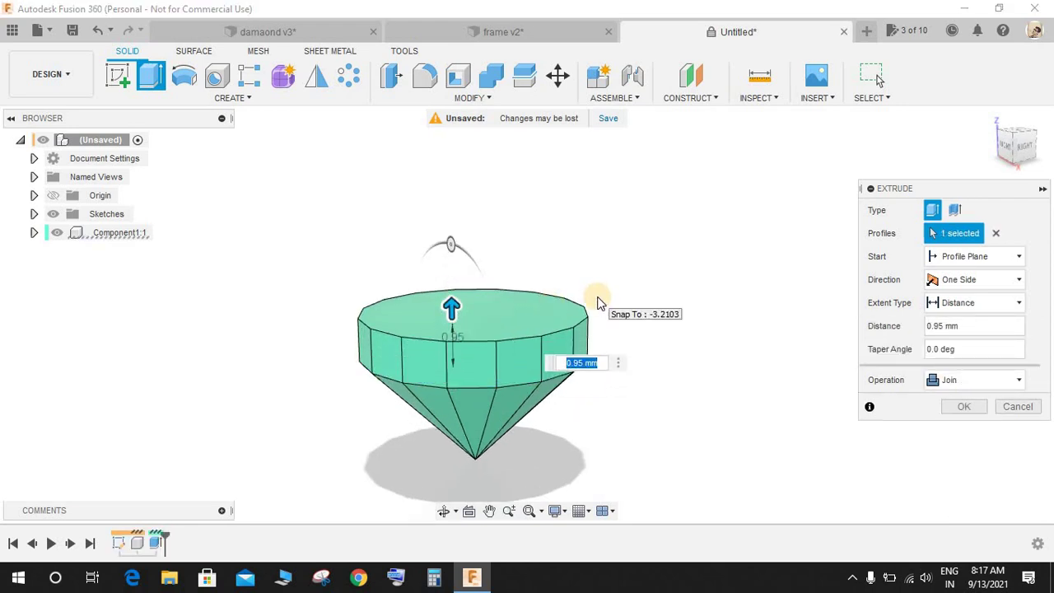
pyautogui.write('0.1')
pyautogui.press('Return')
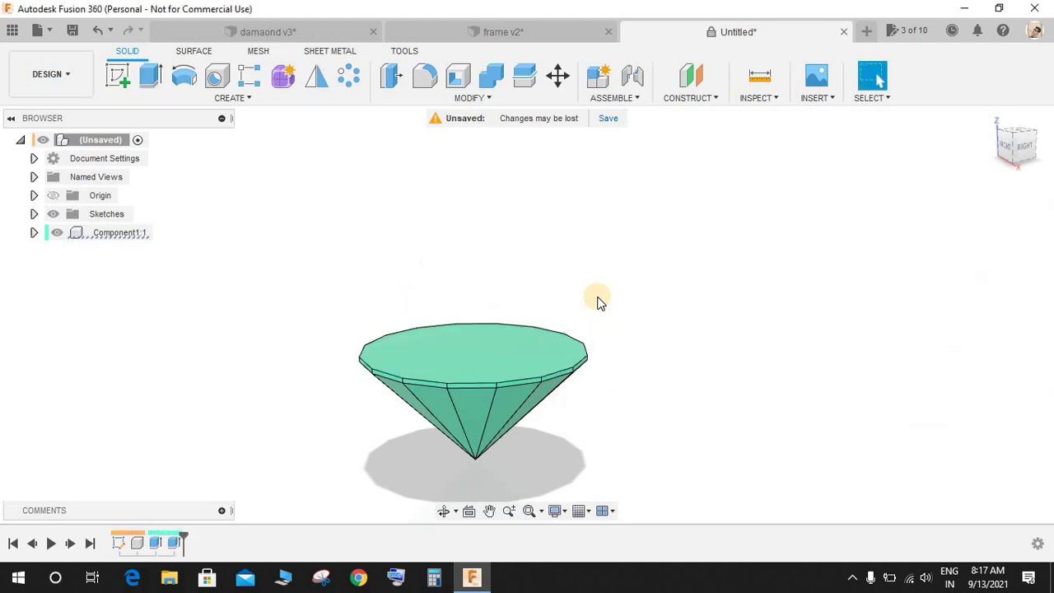
# Extrude the girdle's top face 0.7 mm upward with a −48° taper, joined to the gem.
pyautogui.click(151, 78)
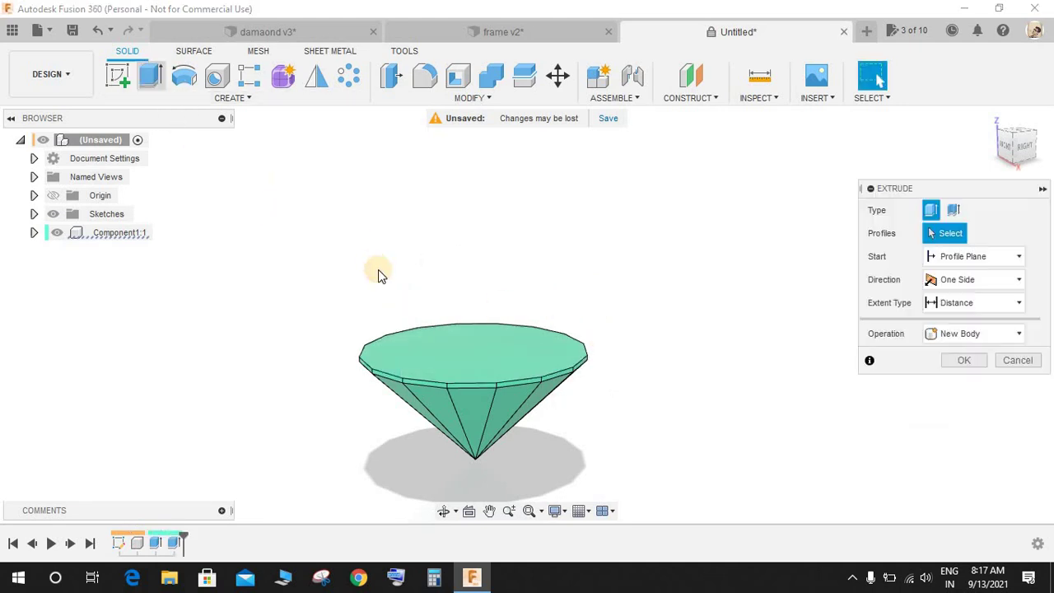
pyautogui.click(433, 347)
pyautogui.moveTo(434, 331)
pyautogui.mouseDown()
pyautogui.moveTo(426, 301)
pyautogui.moveTo(427, 311)
pyautogui.mouseUp()
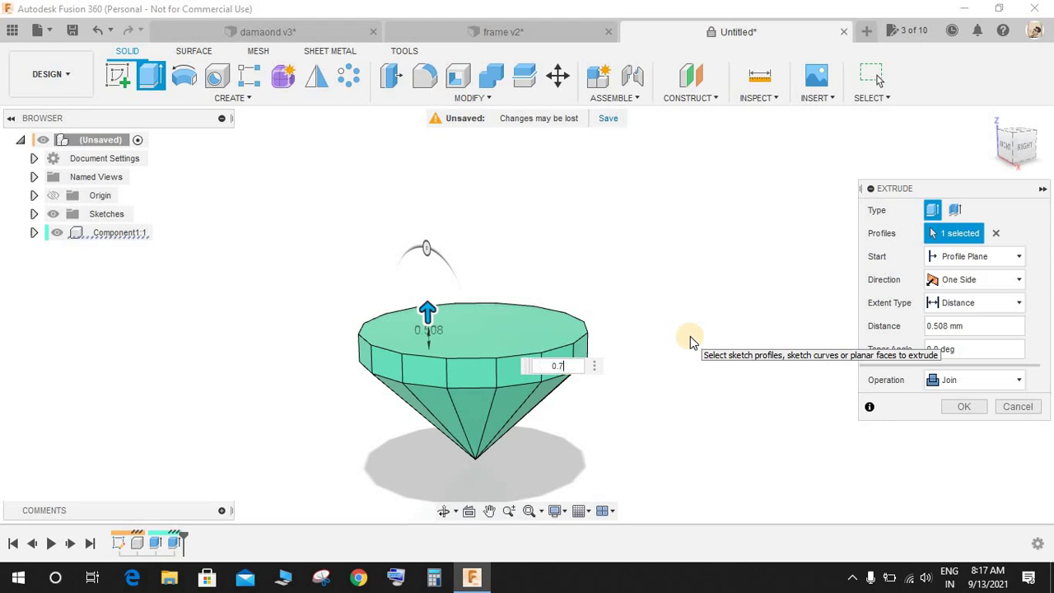
pyautogui.click(922, 347)
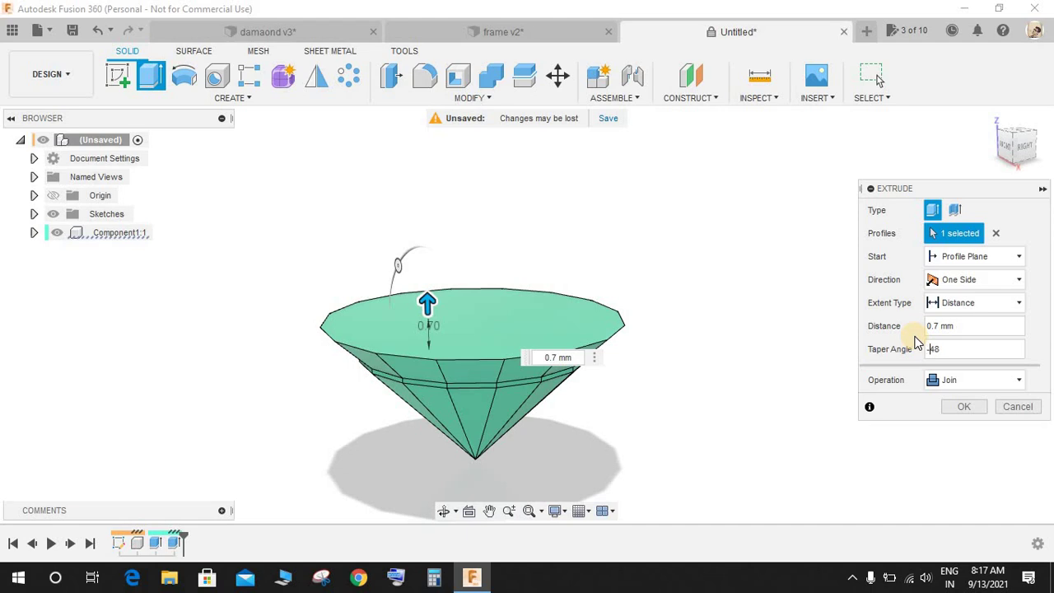
pyautogui.click(939, 411)
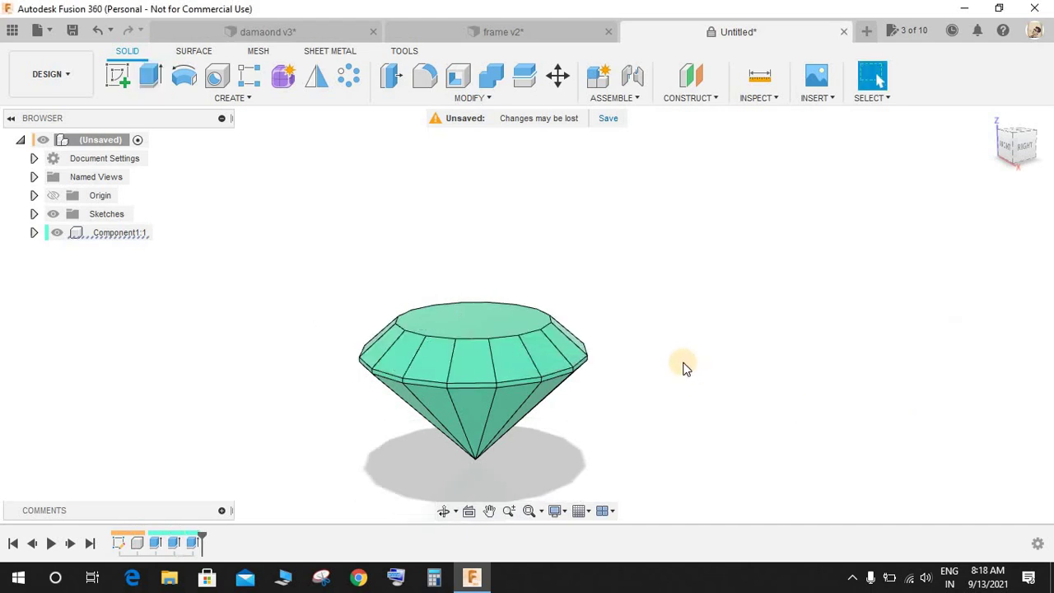
# Start a sketch on the vertical origin plane through the gem.
pyautogui.click(129, 81)
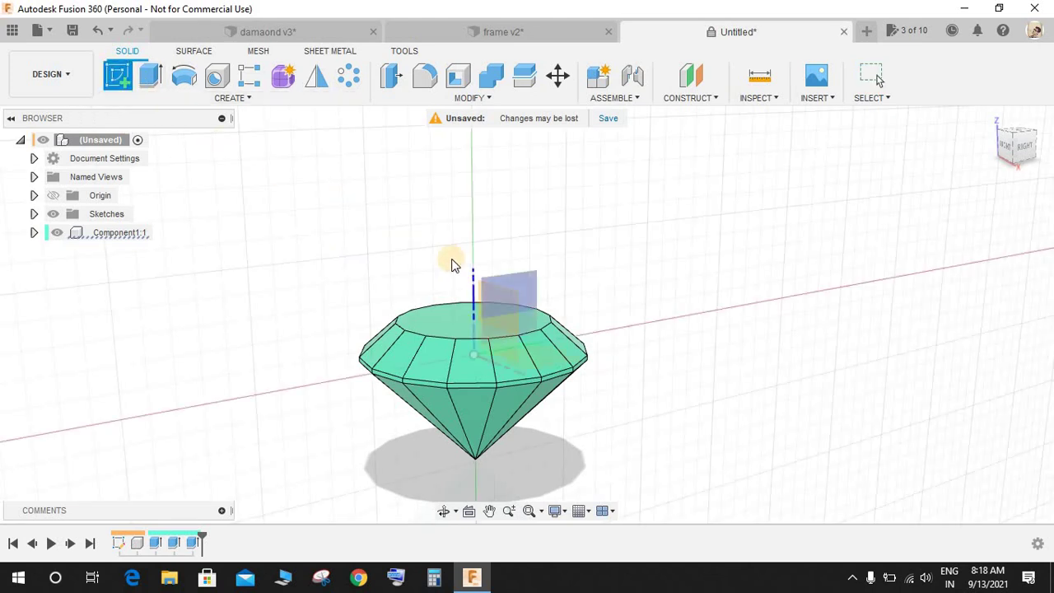
pyautogui.click(531, 289)
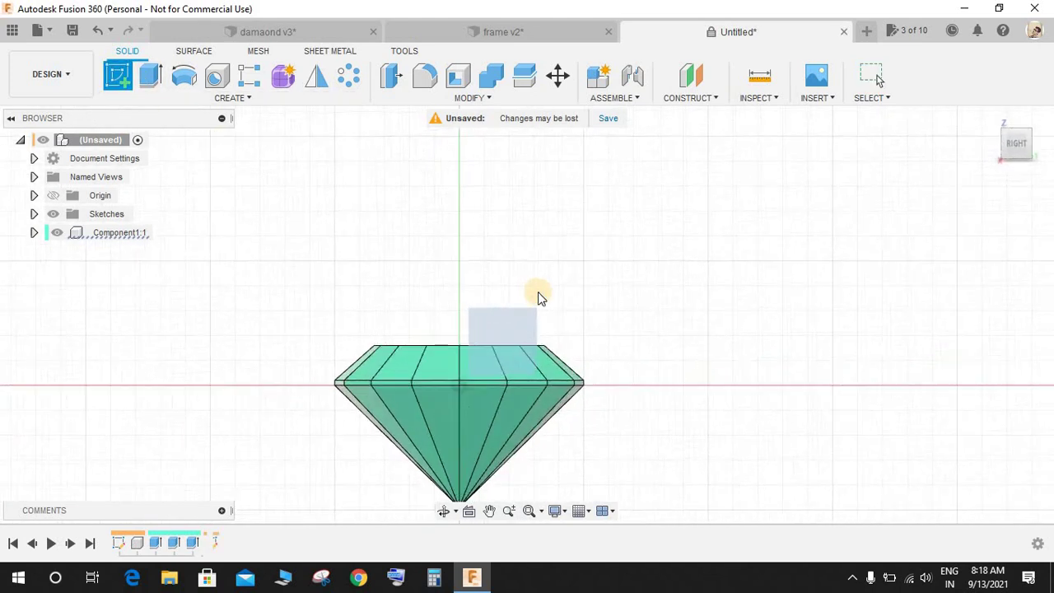
pyautogui.moveTo(576, 275); pyautogui.dragTo(572, 214, button='middle')
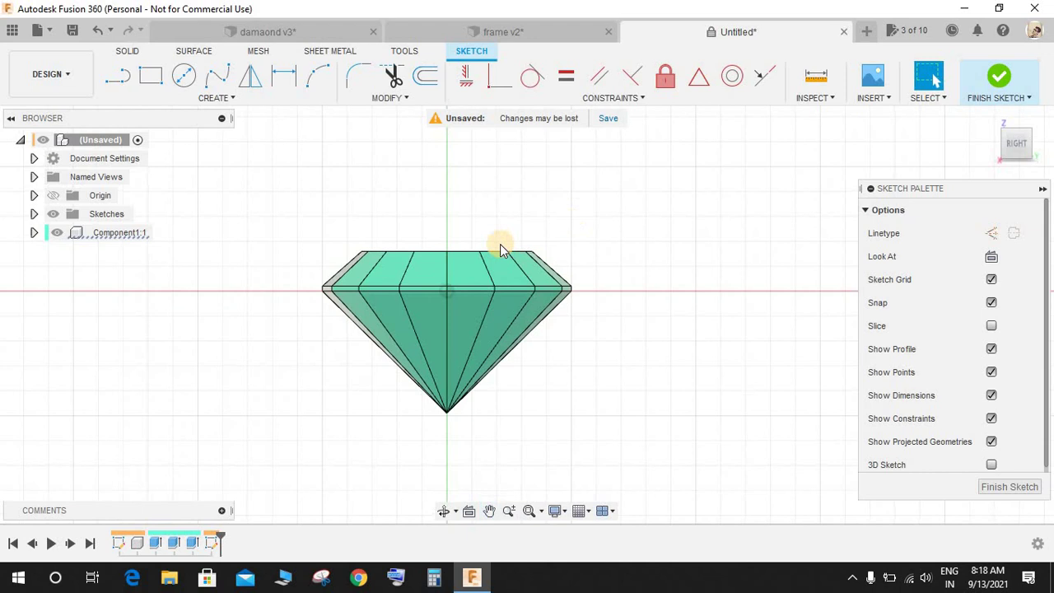
pyautogui.scroll(3, 499, 242)
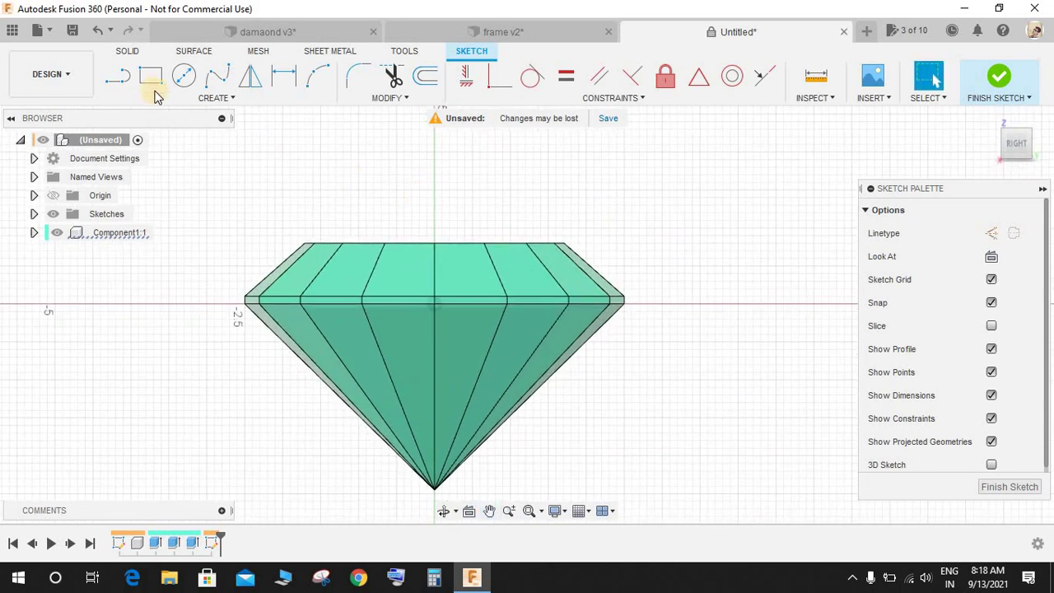
# Draw a facet line from the crown's upper-left corner to the girdle's left corner.
pyautogui.click(117, 75)
pyautogui.scroll(3, 189, 212)
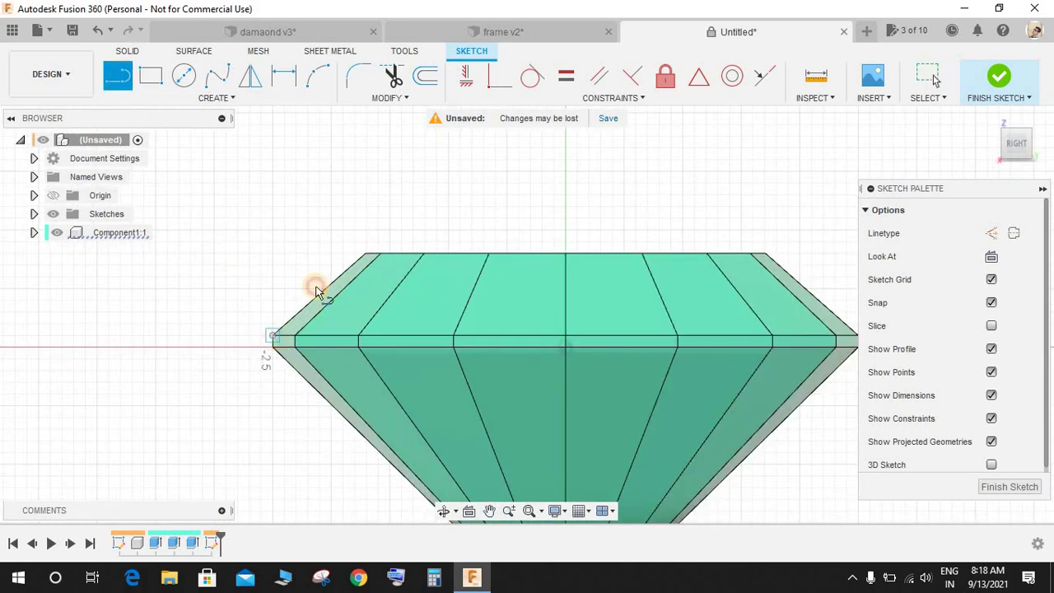
pyautogui.click(364, 253)
pyautogui.click(275, 337)
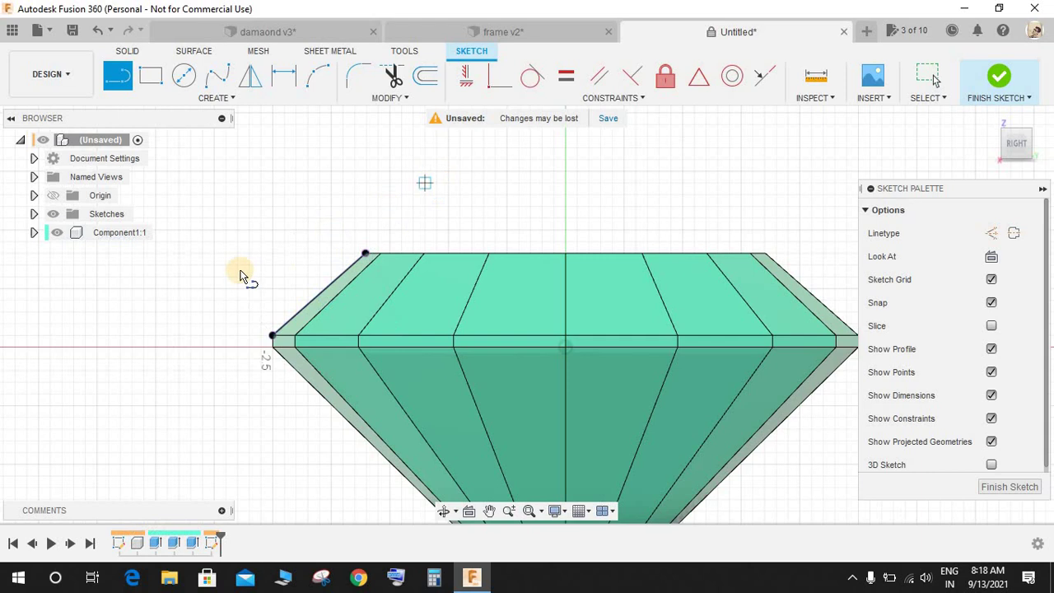
pyautogui.click(275, 338)
pyautogui.click(273, 336)
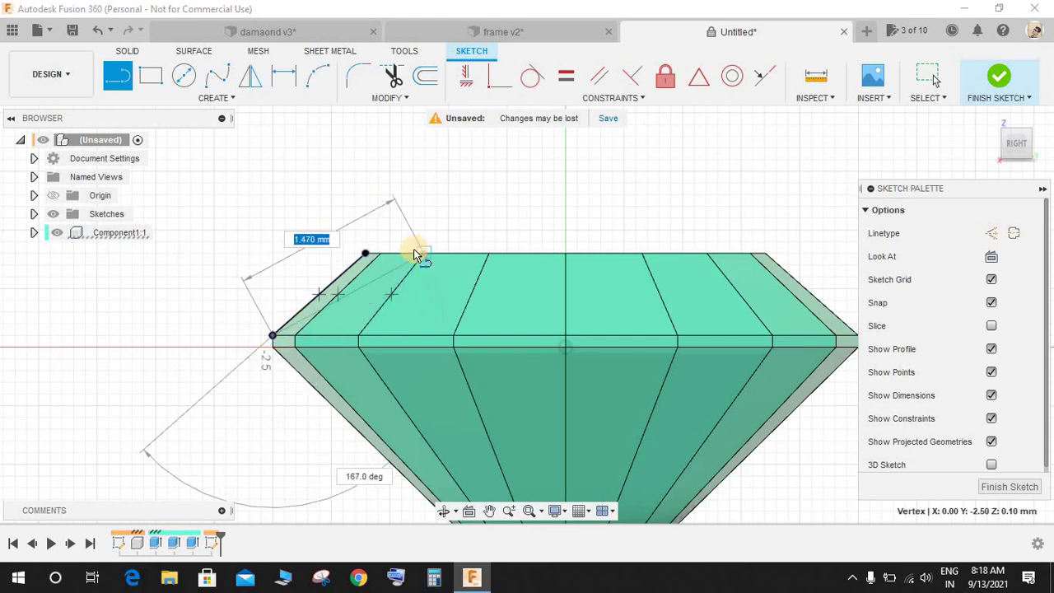
pyautogui.press('Escape')
# Dimension the facet line 8.0° from the crown's sloped edge and hide the gem body.
pyautogui.press('d')
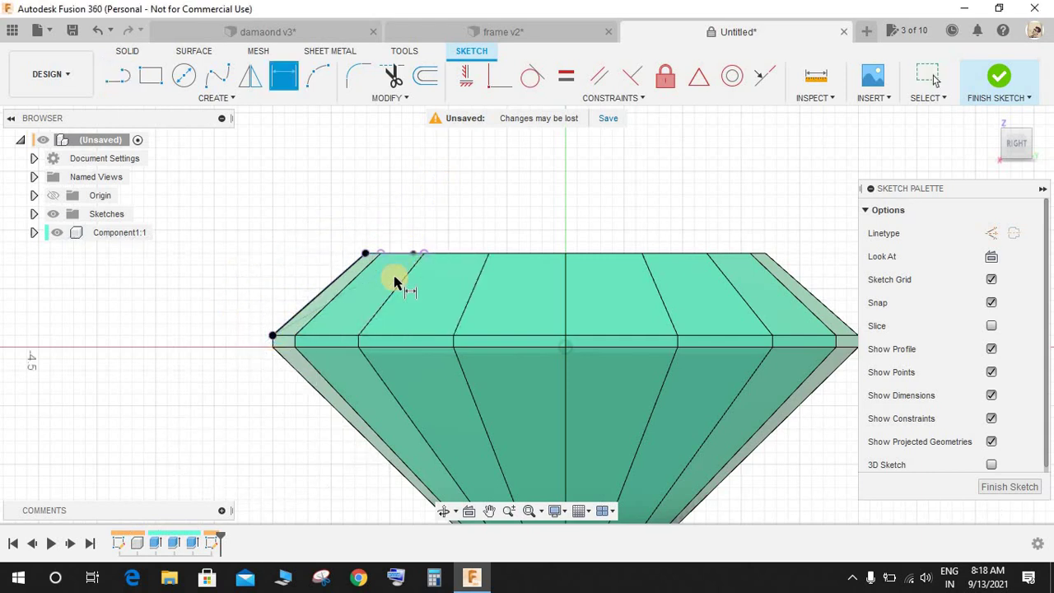
pyautogui.click(373, 280)
pyautogui.click(352, 265)
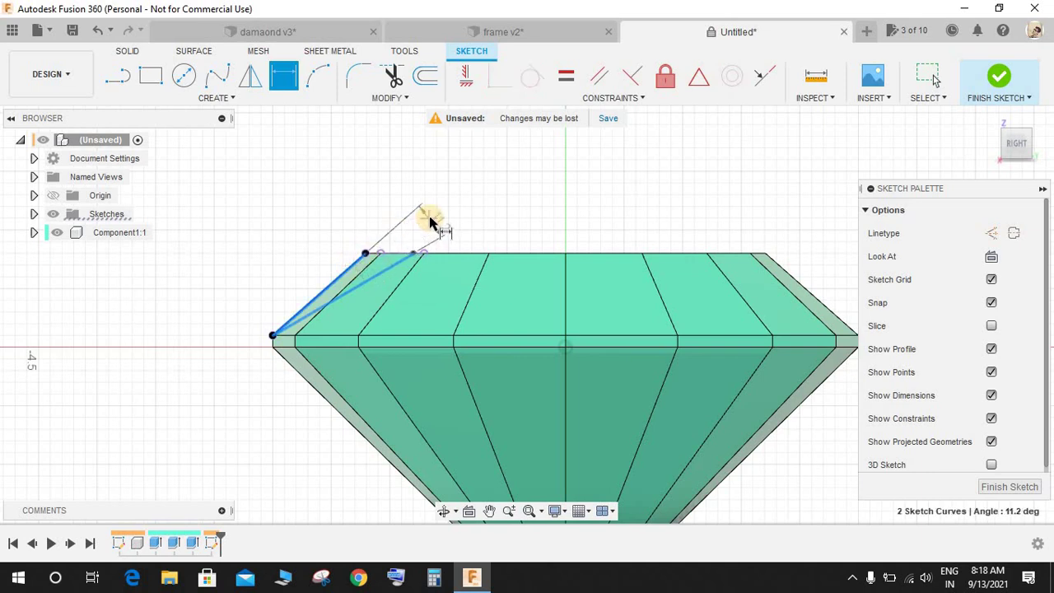
pyautogui.click(458, 215)
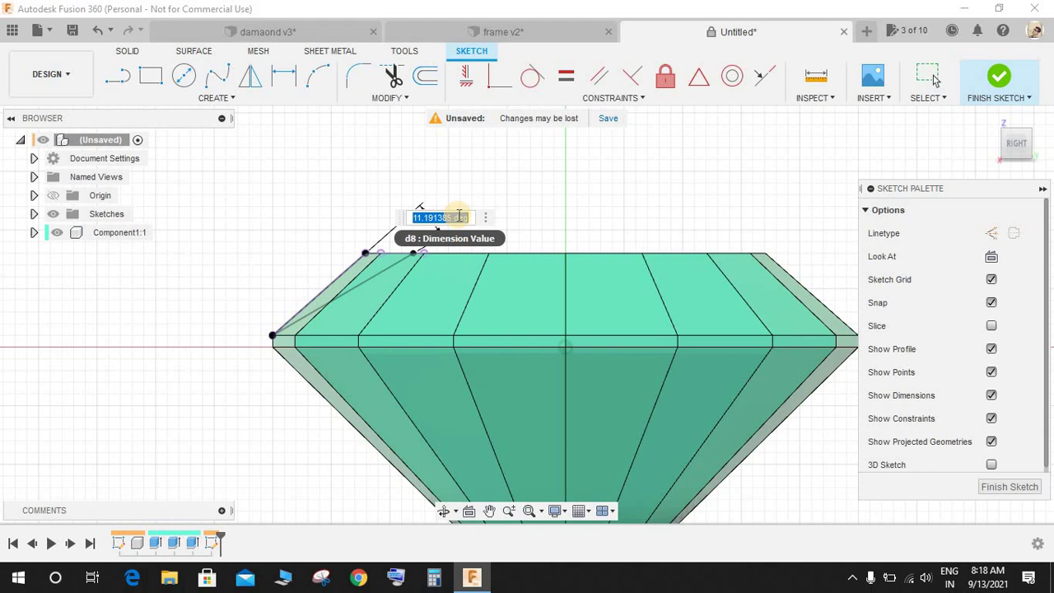
pyautogui.press('Return')
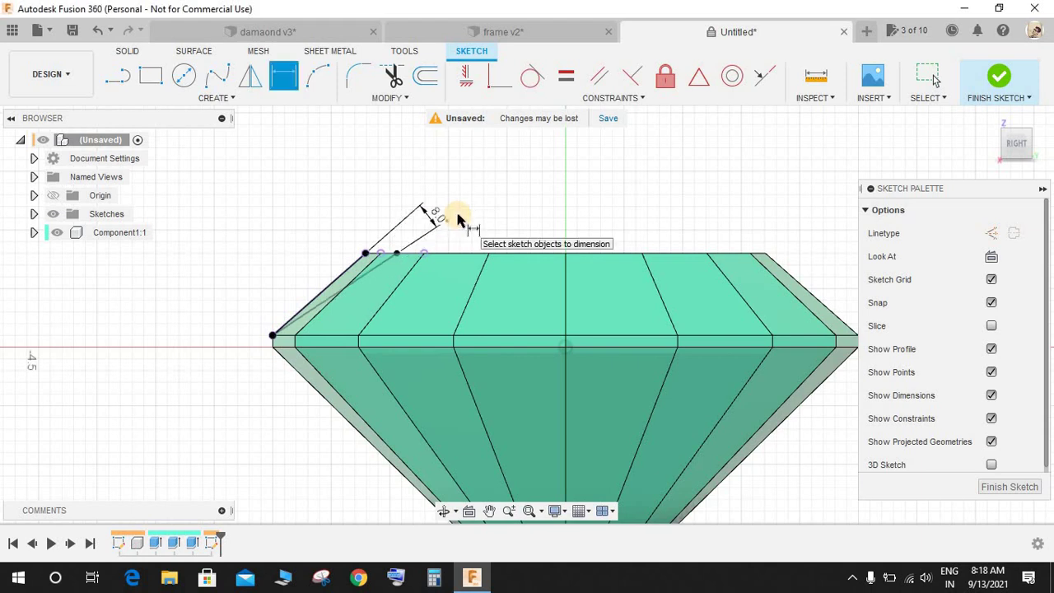
pyautogui.scroll(2, 390, 250)
pyautogui.press('Escape')
pyautogui.press('l')
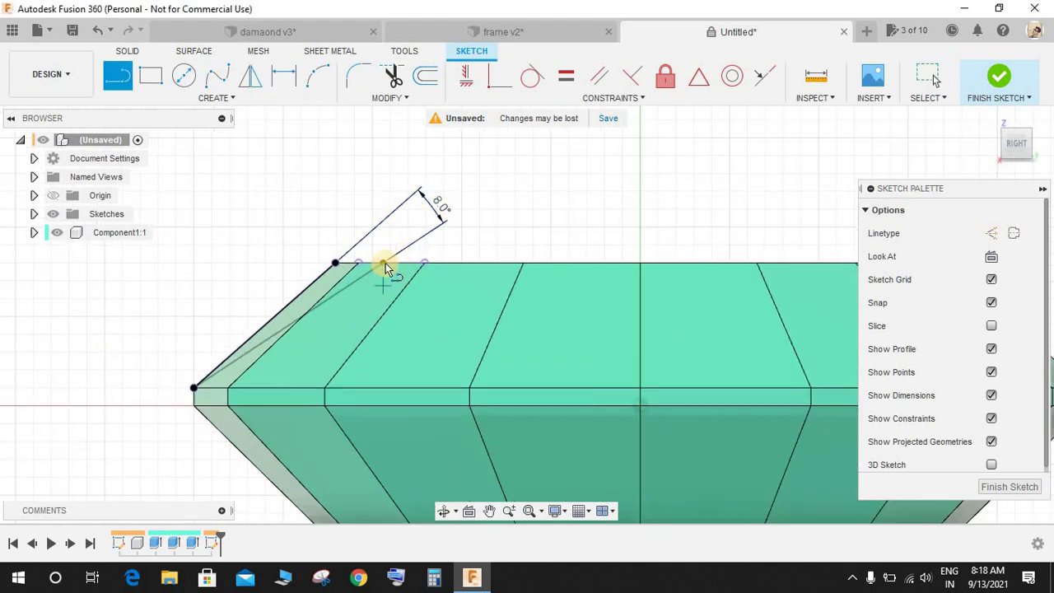
pyautogui.click(336, 263)
pyautogui.press('Escape')
pyautogui.press('Escape')
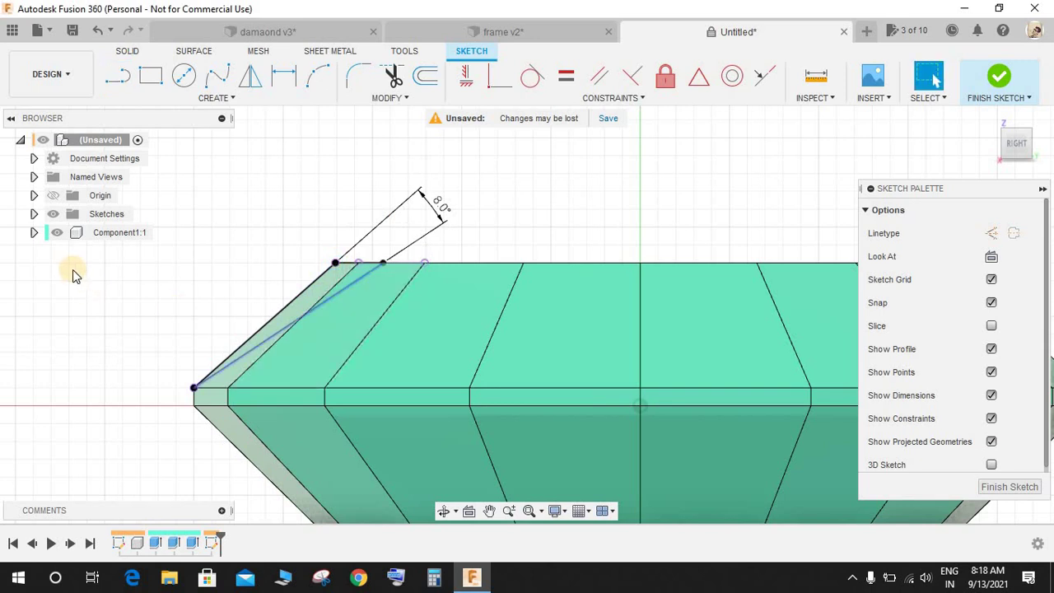
pyautogui.click(57, 234)
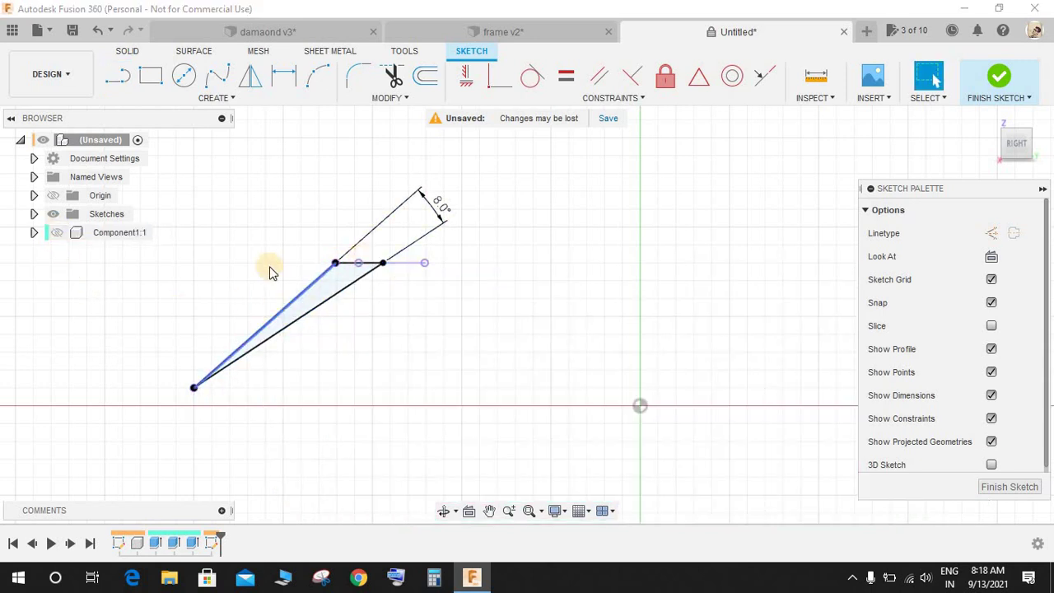
# With the gem shown, draw a line from the left girdle vertex to the bottom vertex.
pyautogui.click(57, 234)
pyautogui.scroll(-5, 443, 349)
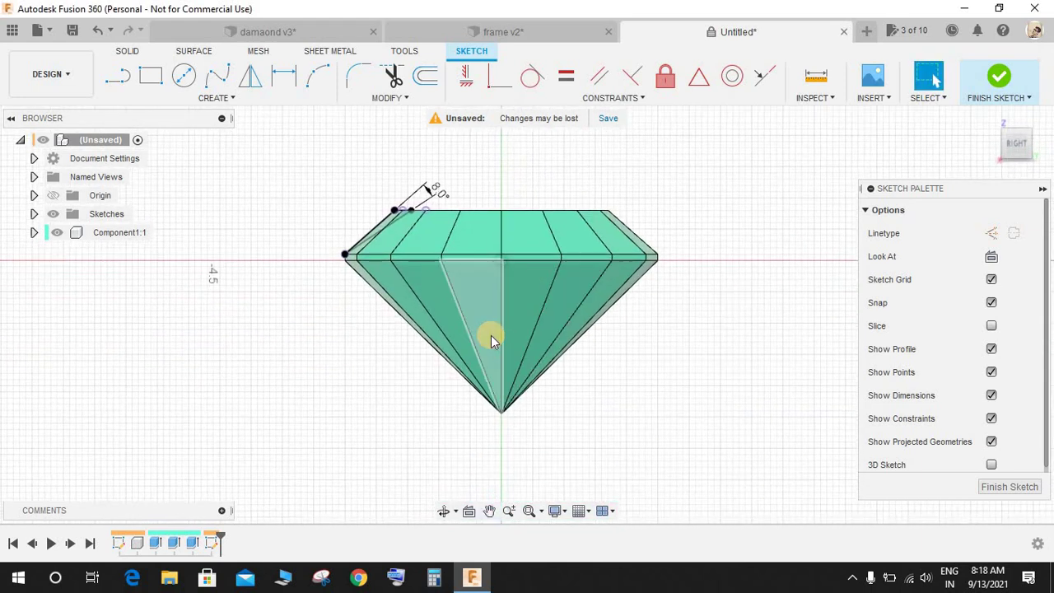
pyautogui.scroll(2, 490, 335)
pyautogui.press('l')
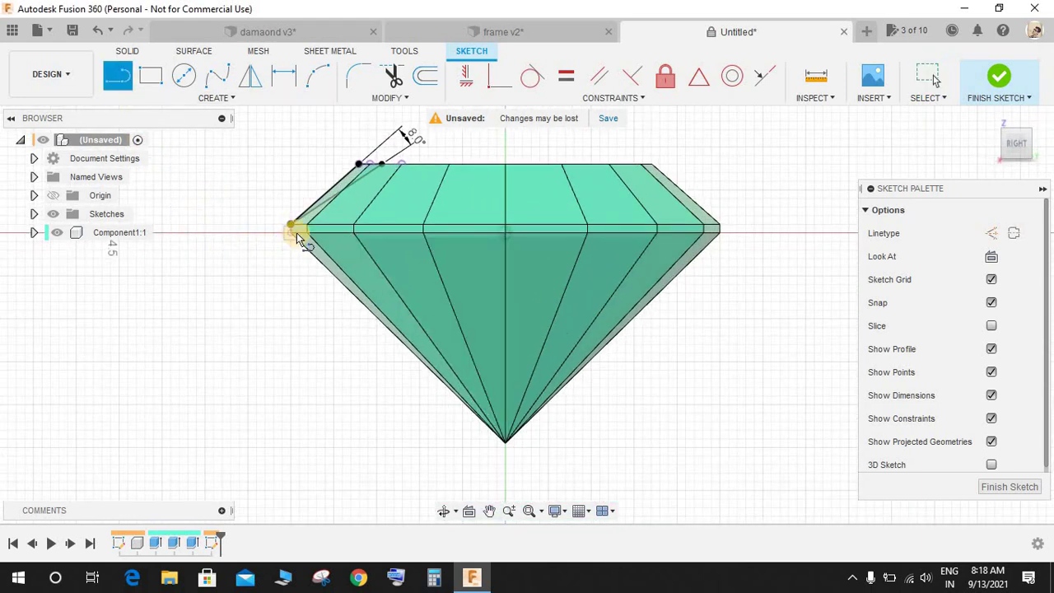
pyautogui.scroll(2, 294, 233)
pyautogui.click(292, 224)
pyautogui.scroll(2, 568, 461)
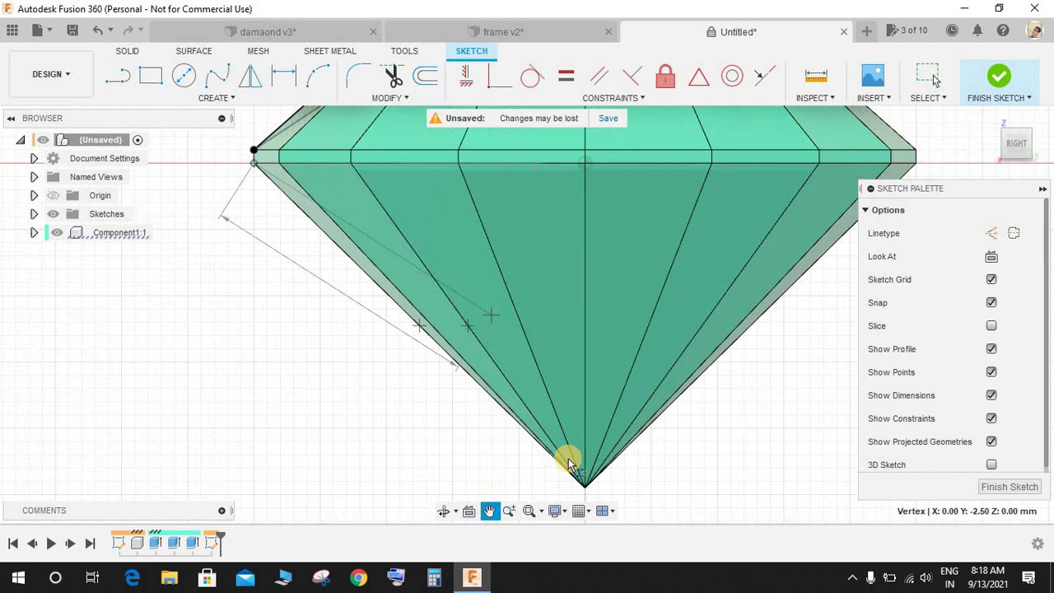
pyautogui.scroll(4, 568, 463)
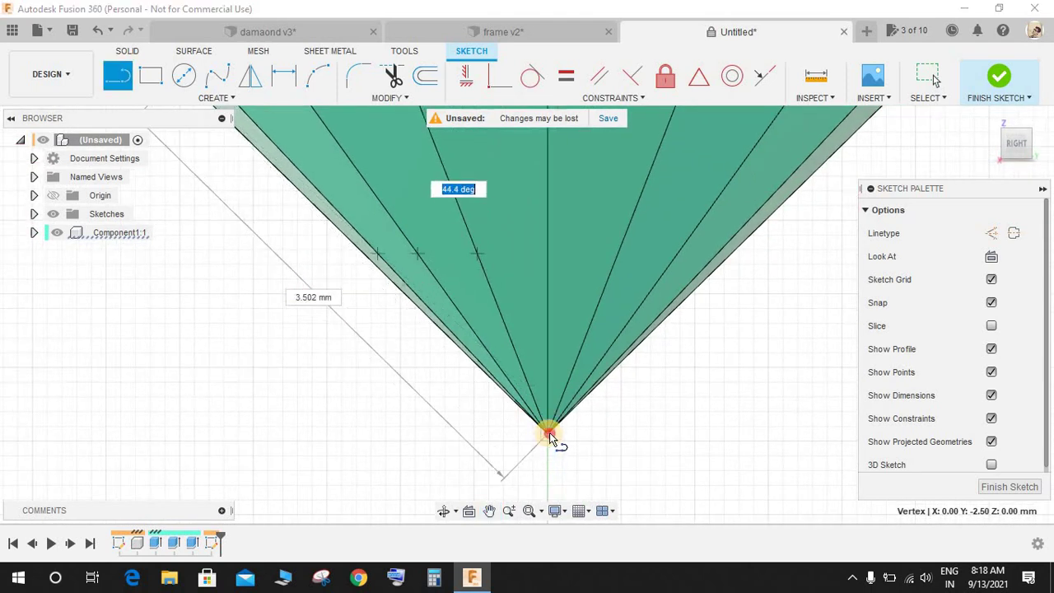
pyautogui.click(548, 434)
pyautogui.moveTo(628, 428); pyautogui.dragTo(687, 552, button='middle')
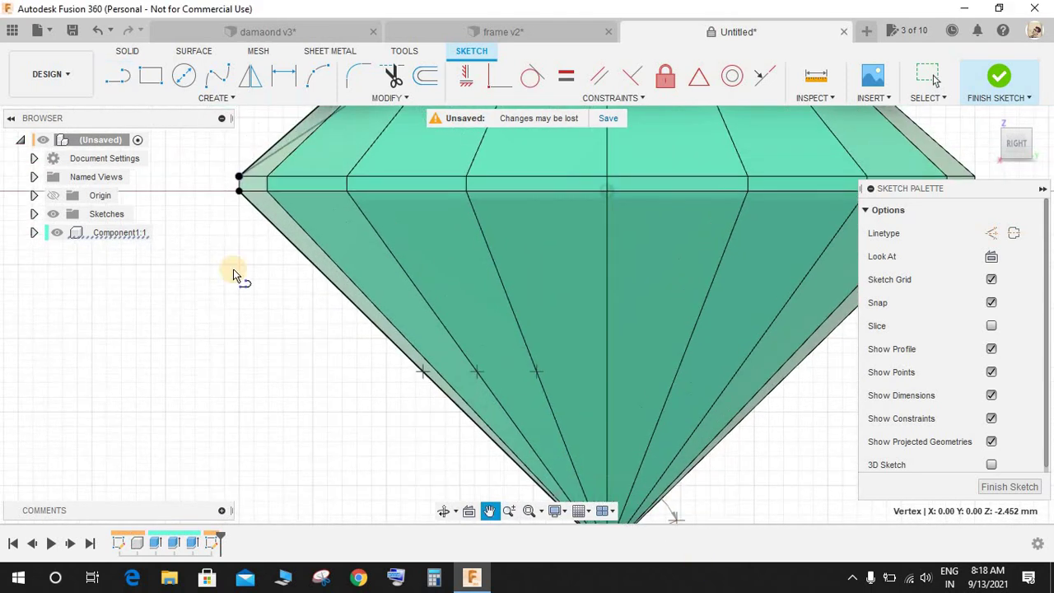
pyautogui.moveTo(233, 274); pyautogui.dragTo(258, 313, button='middle')
pyautogui.press('Escape')
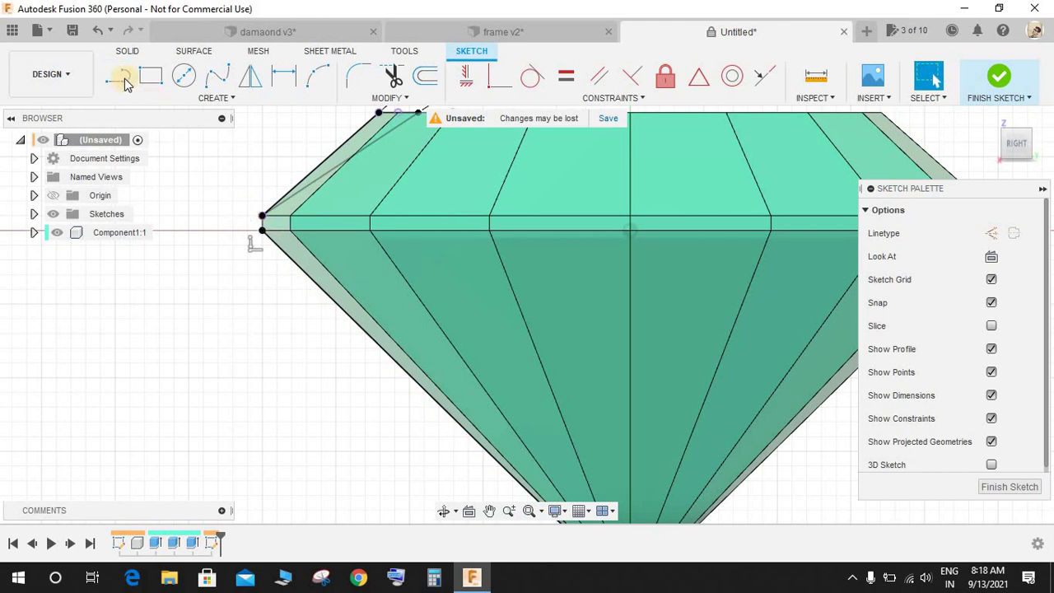
# Draw a second line from the left girdle vertex to the centre line just above the bottom.
pyautogui.click(124, 80)
pyautogui.click(262, 219)
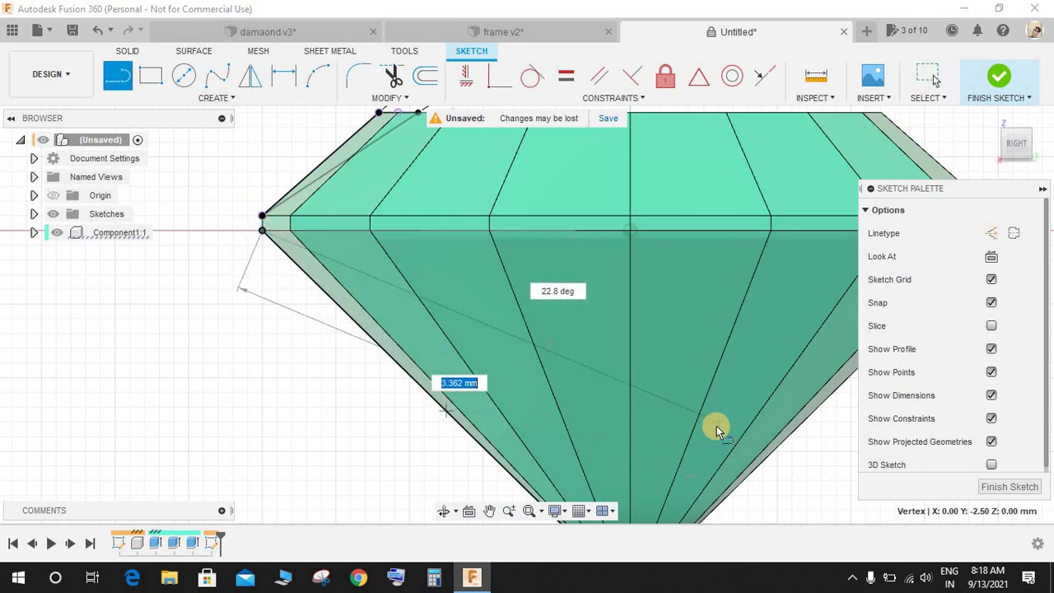
pyautogui.moveTo(712, 426); pyautogui.dragTo(611, 184, button='middle')
pyautogui.click(557, 388)
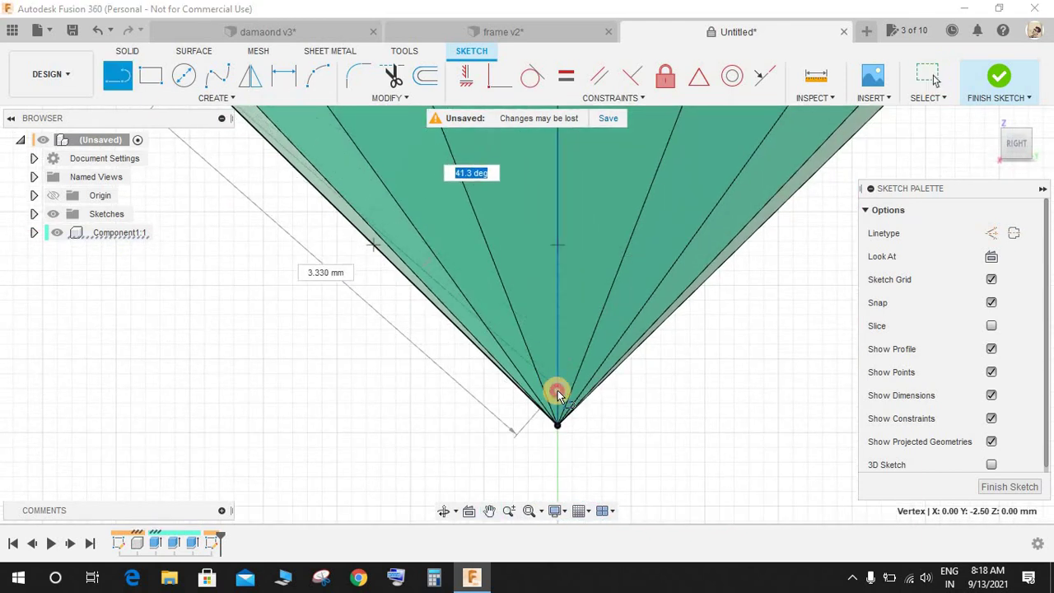
pyautogui.press('Escape')
# Dimension the vertical gap between the two line ends as 0.05 mm.
pyautogui.press('d')
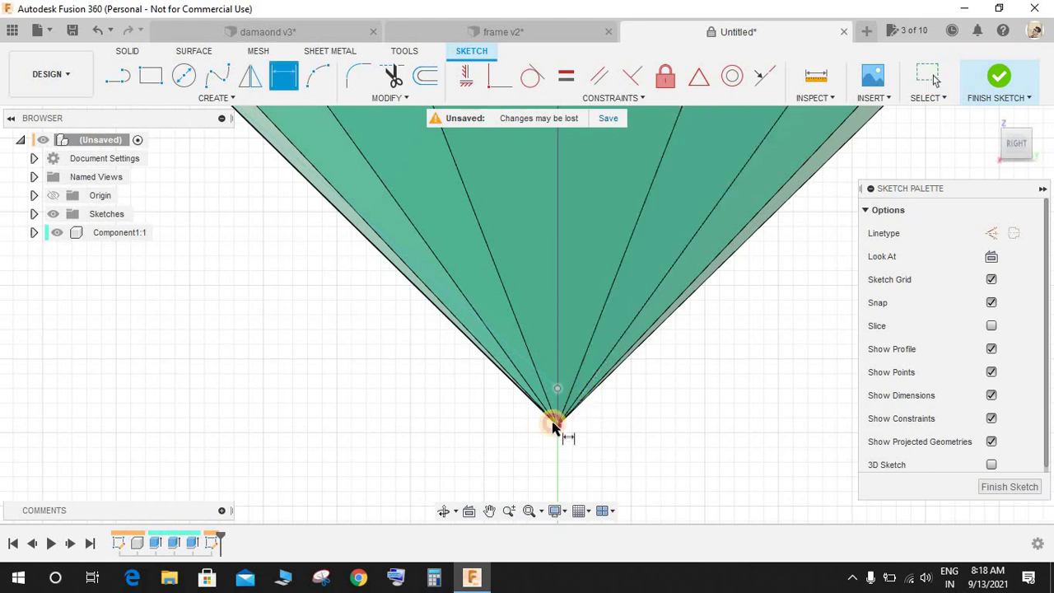
pyautogui.click(582, 422)
pyautogui.click(557, 389)
pyautogui.click(672, 400)
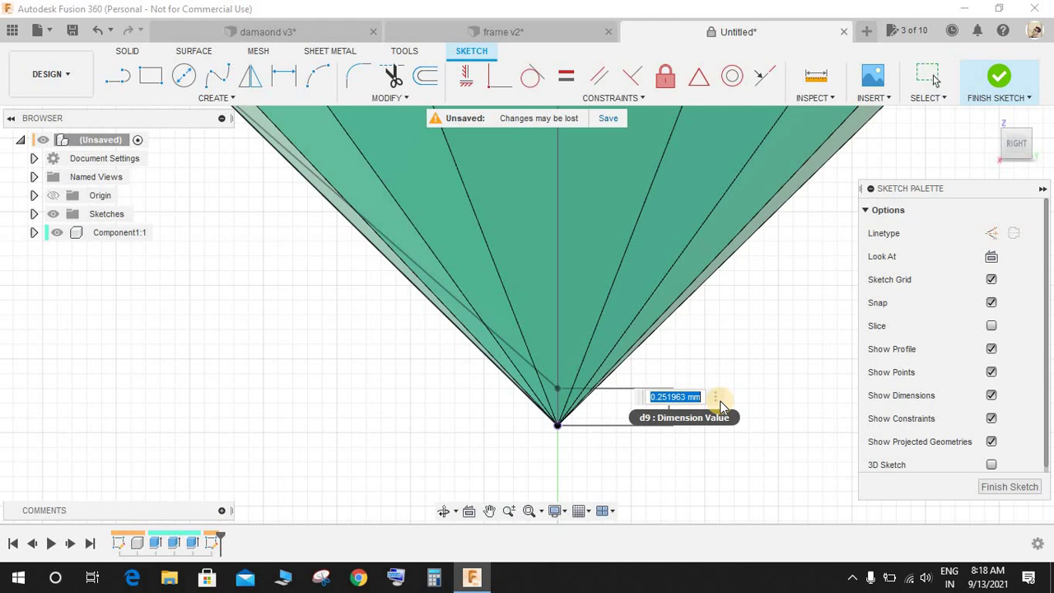
pyautogui.press('Return')
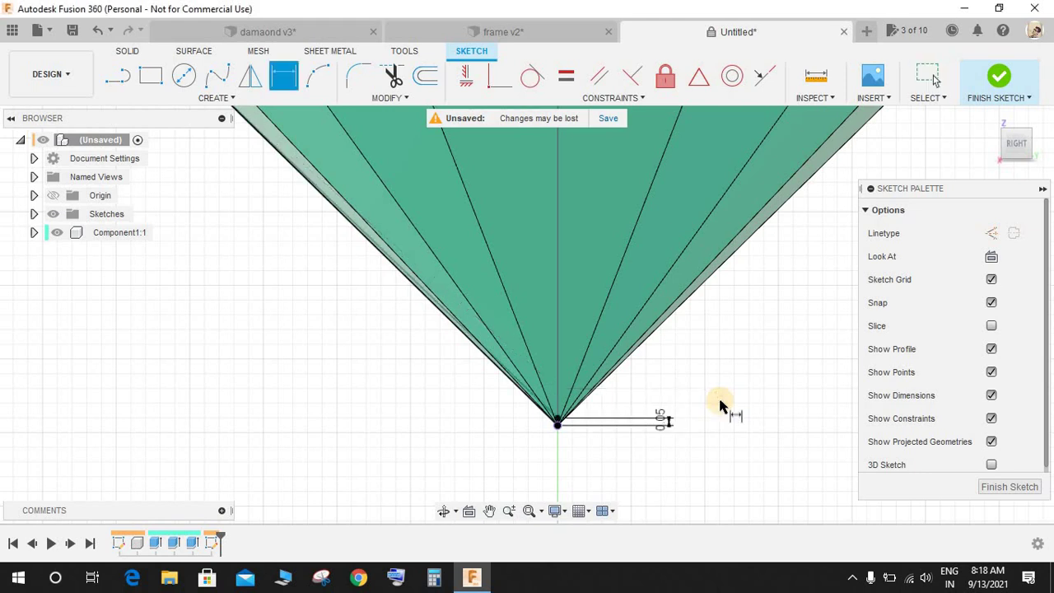
pyautogui.scroll(3, 546, 419)
pyautogui.press('Escape')
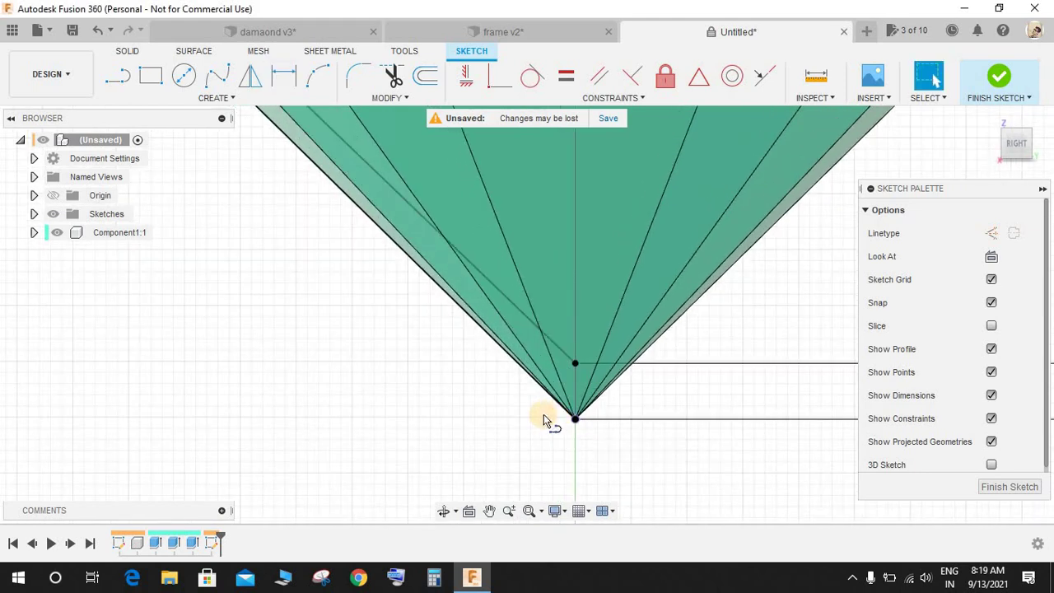
# Close the 0.05 mm gap with a short line and check the sketch.
pyautogui.press('l')
pyautogui.click(575, 363)
pyautogui.click(575, 420)
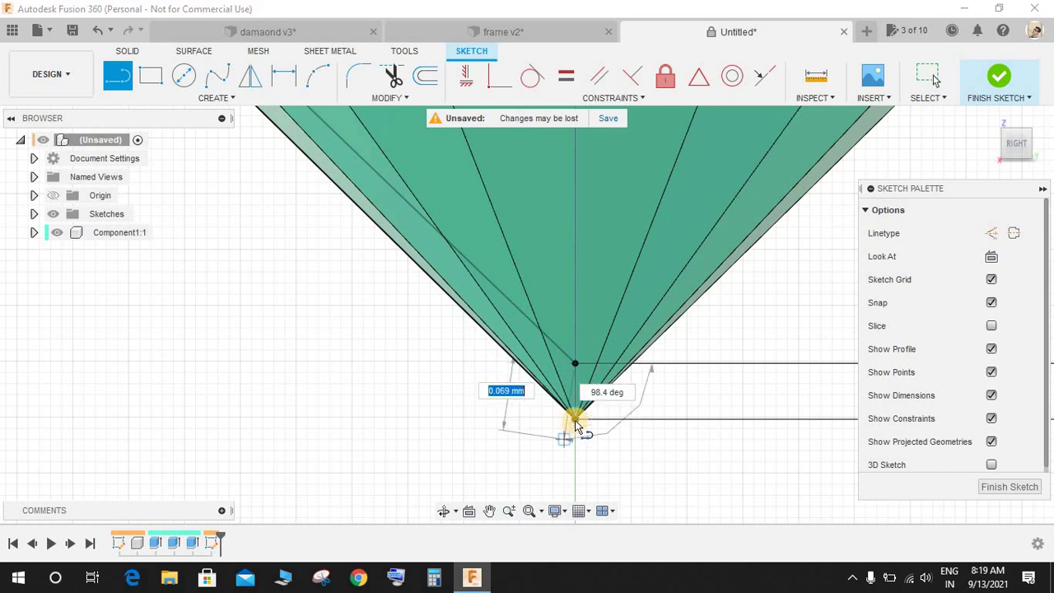
pyautogui.press('Escape')
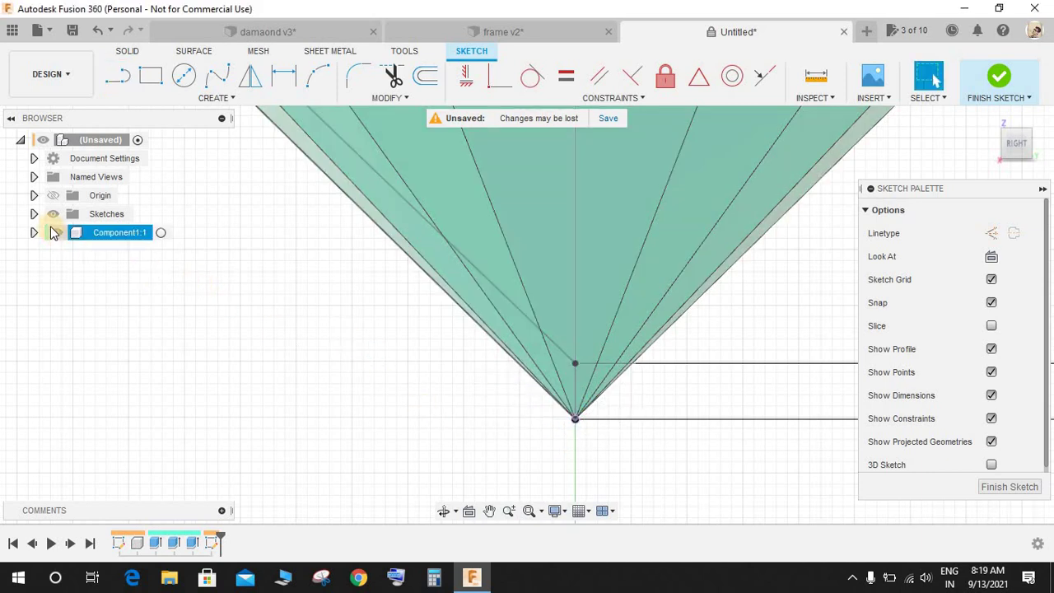
pyautogui.click(56, 232)
pyautogui.scroll(-5, 618, 384)
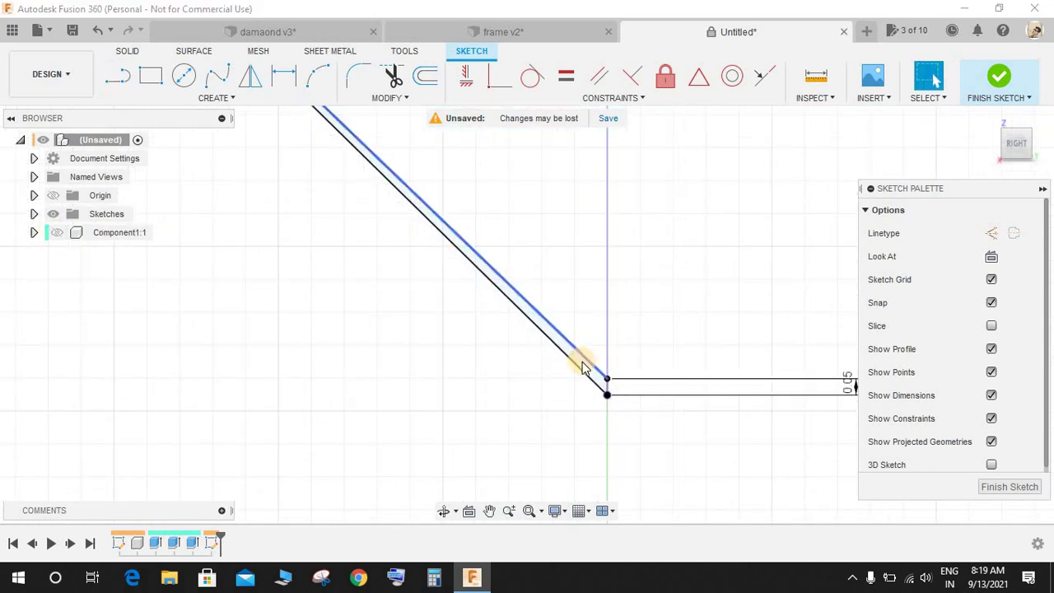
pyautogui.scroll(-6, 583, 363)
pyautogui.scroll(4, 497, 203)
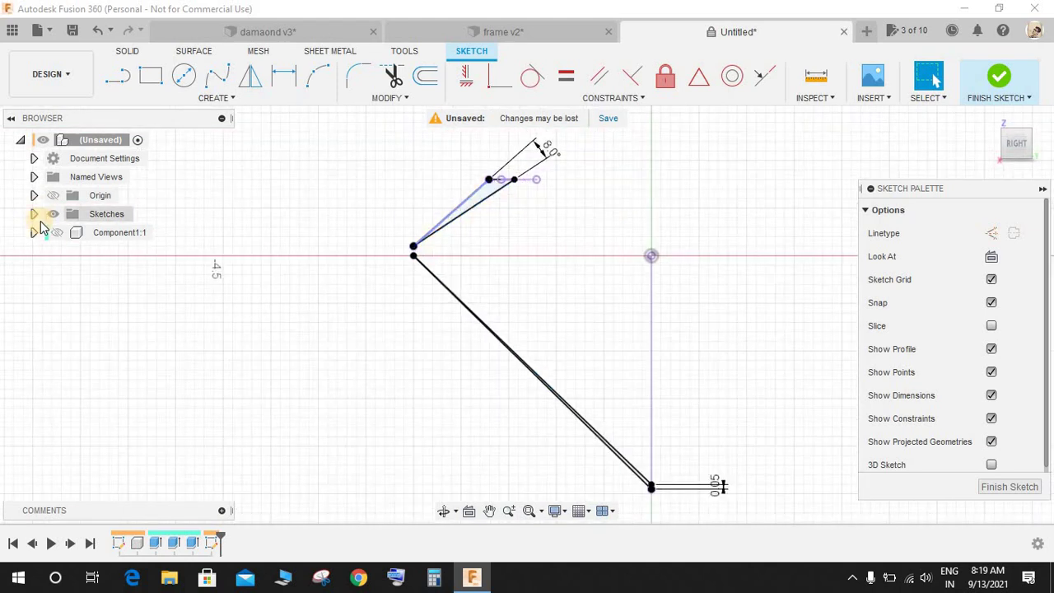
pyautogui.click(56, 233)
pyautogui.scroll(-2, 711, 288)
pyautogui.scroll(-2, 709, 284)
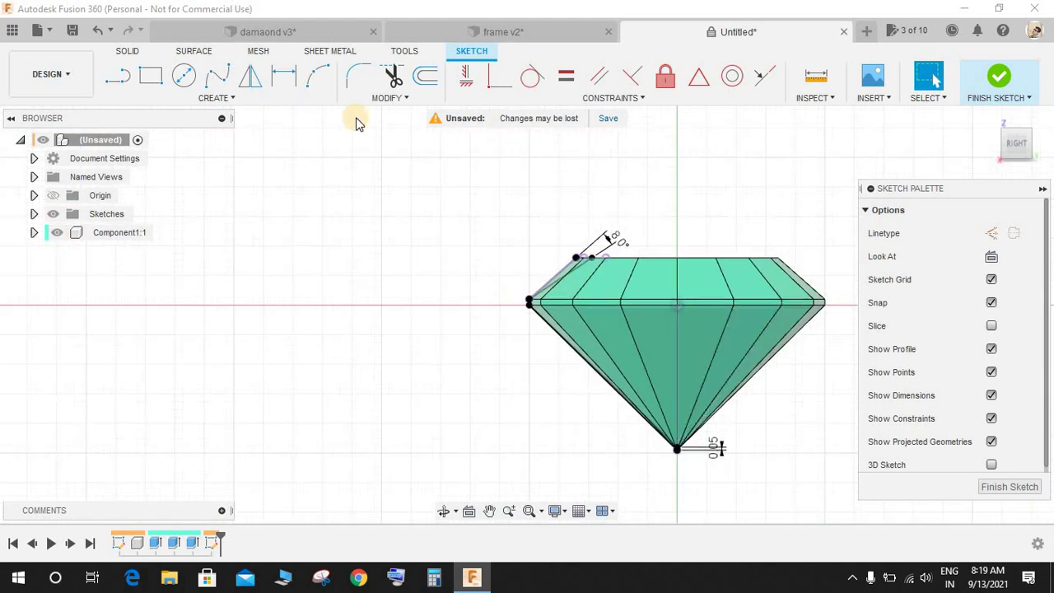
# Draw a vertical construction line up from the bottom vertex.
pyautogui.click(117, 75)
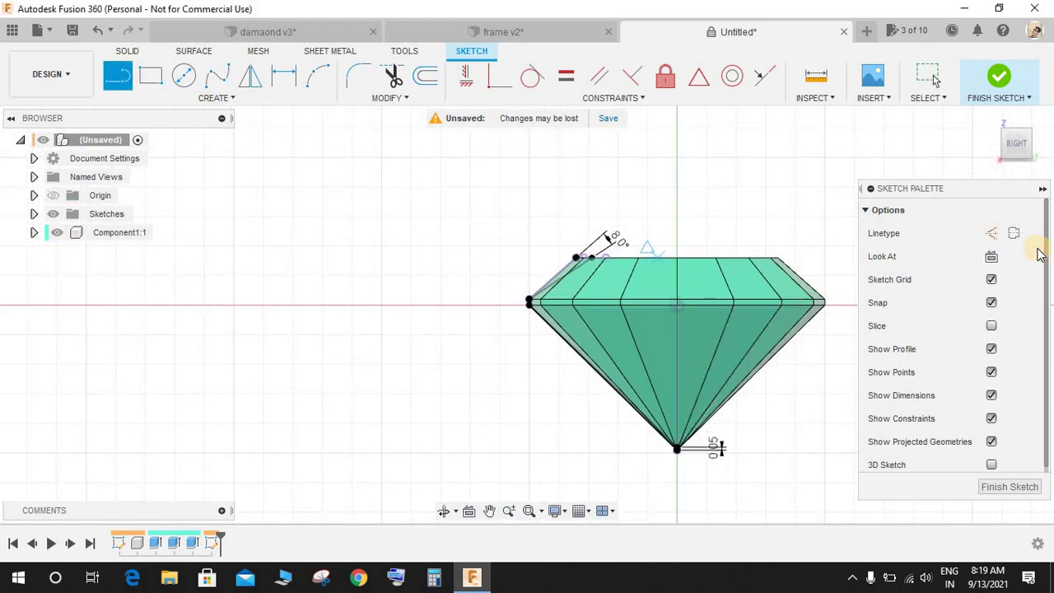
pyautogui.click(991, 233)
pyautogui.click(676, 449)
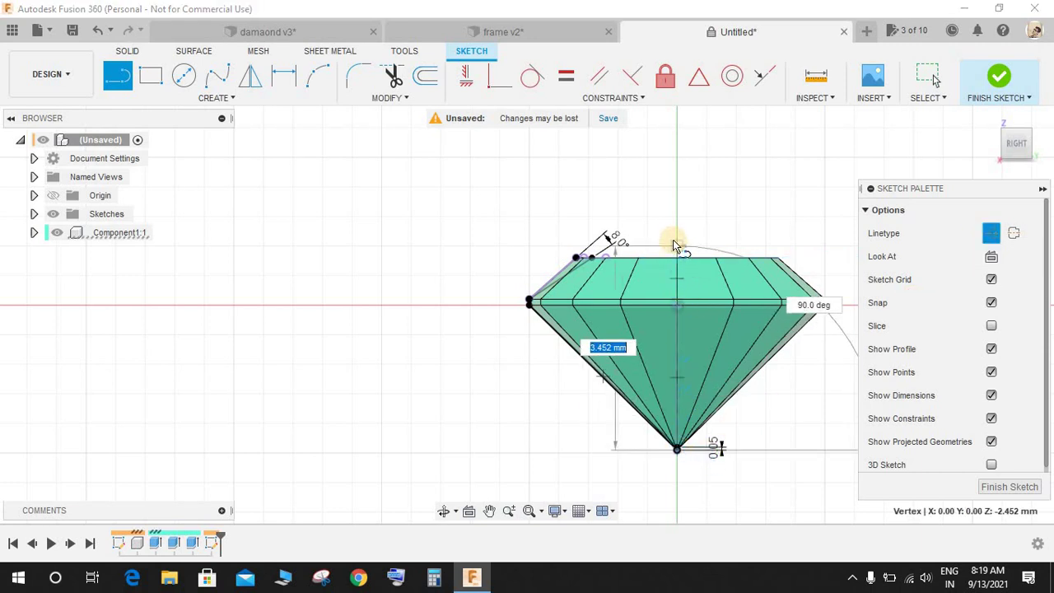
pyautogui.click(675, 238)
pyautogui.press('Escape')
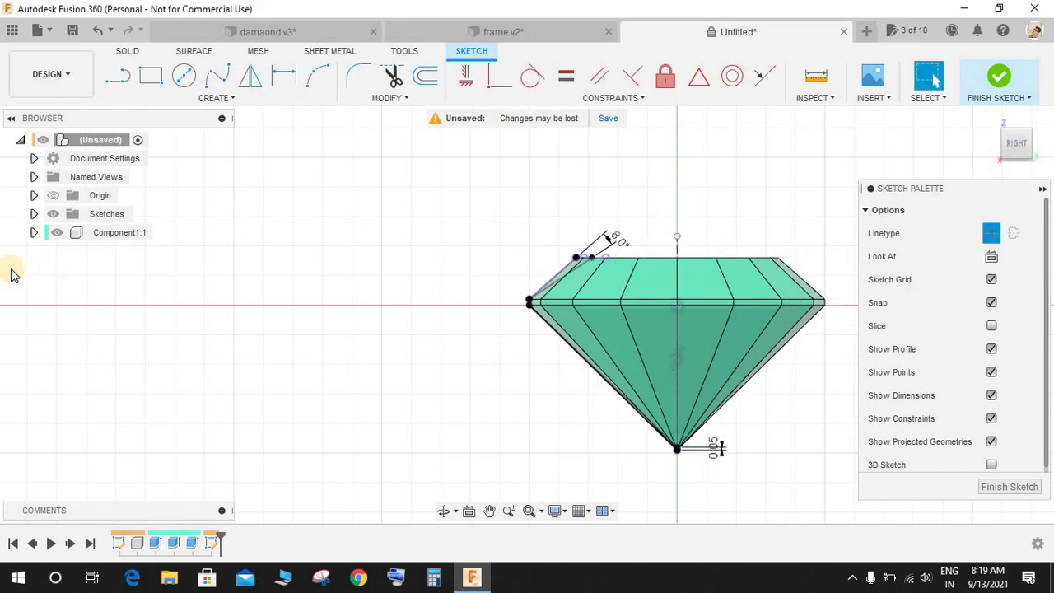
# Mirror the left-side facet and pavilion lines across the construction centre line.
pyautogui.click(57, 234)
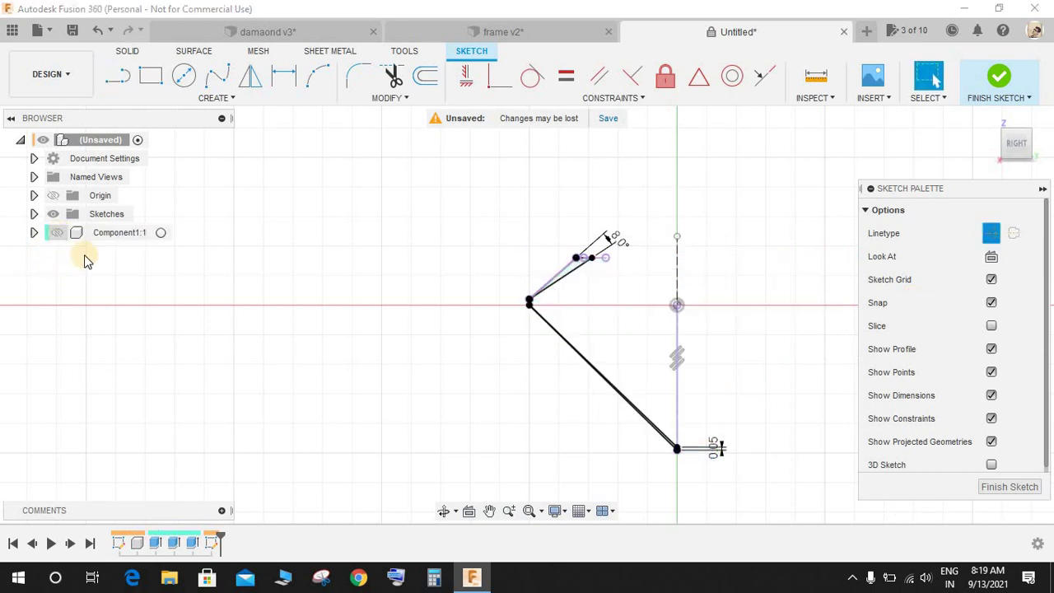
pyautogui.click(250, 77)
pyautogui.moveTo(267, 192); pyautogui.dragTo(583, 508)
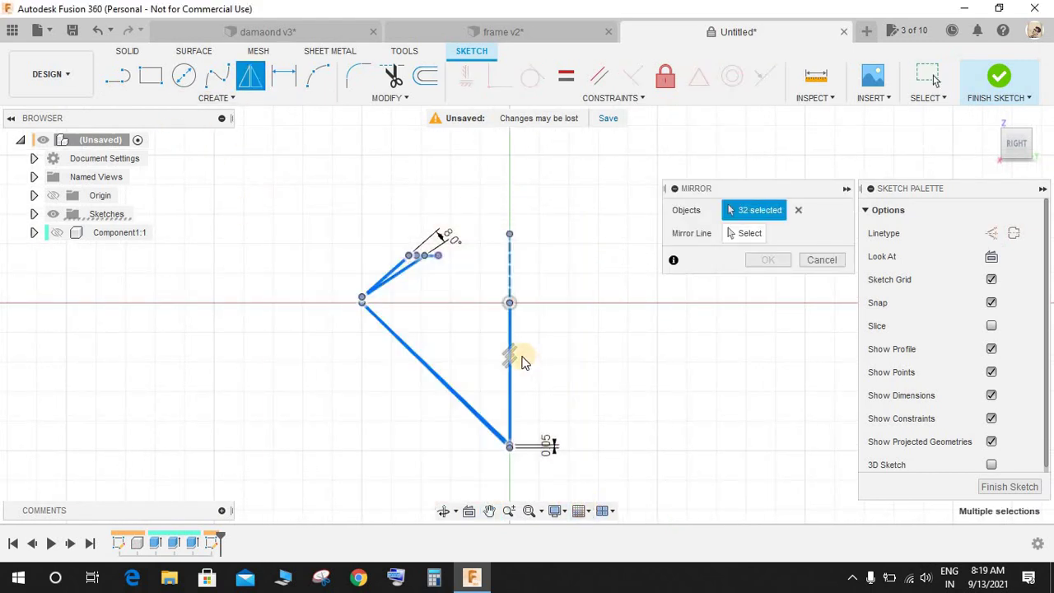
pyautogui.click(756, 234)
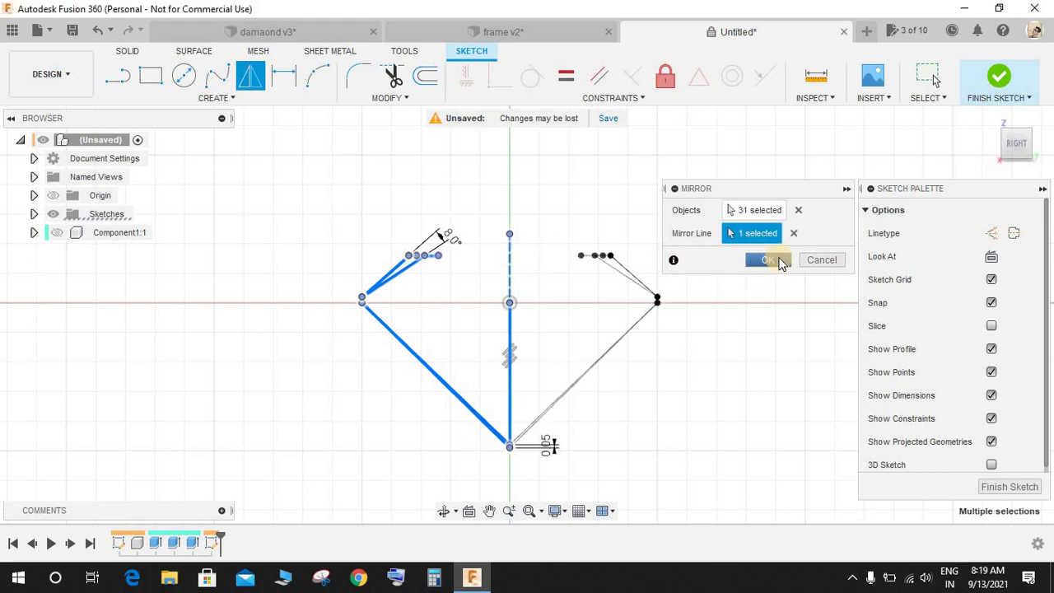
pyautogui.click(766, 262)
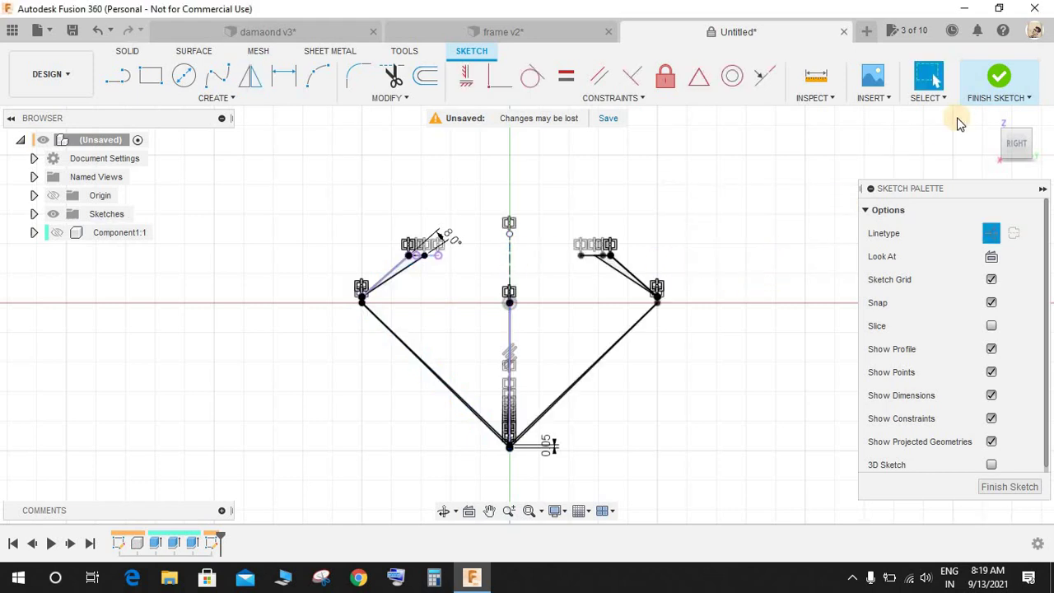
# Finish the sketch and select the two crown triangles and two pavilion slivers for extrusion.
pyautogui.click(999, 77)
pyautogui.click(57, 232)
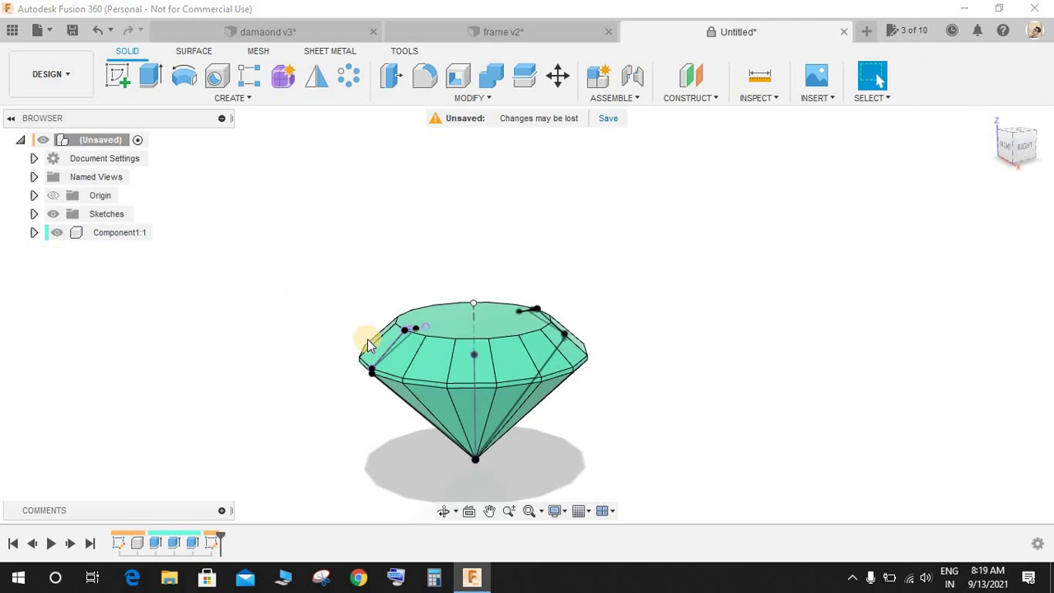
pyautogui.click(57, 232)
pyautogui.click(151, 76)
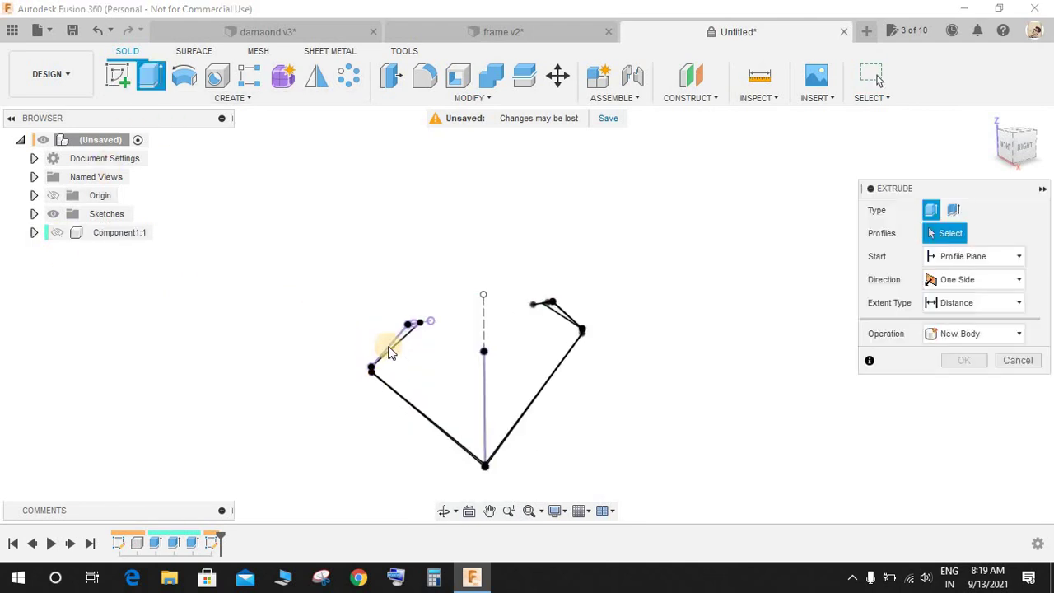
pyautogui.scroll(3, 442, 290)
pyautogui.click(442, 286)
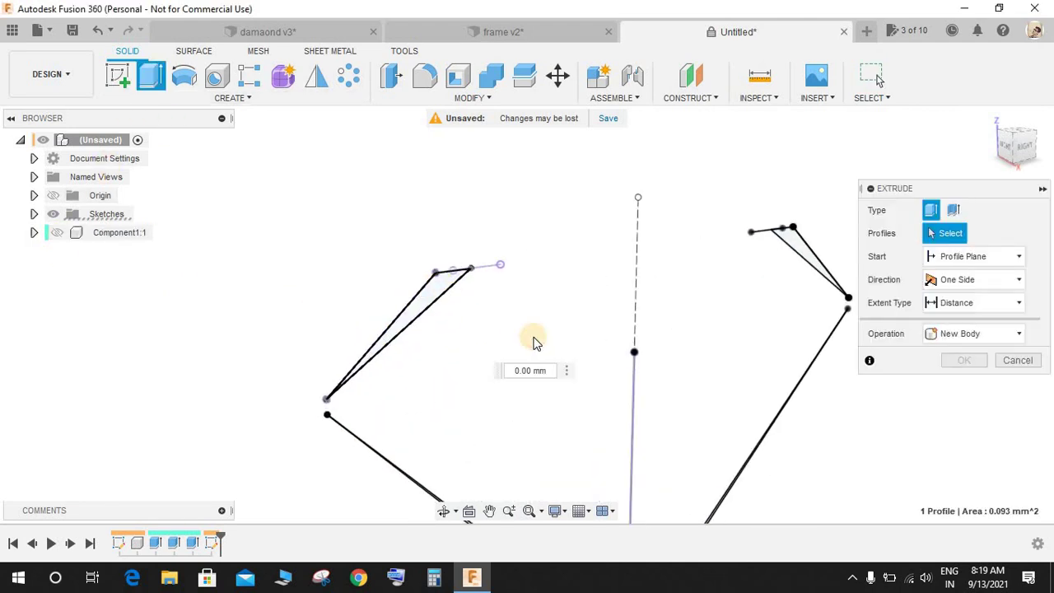
pyautogui.click(793, 262)
pyautogui.moveTo(758, 365); pyautogui.dragTo(651, 247, button='middle')
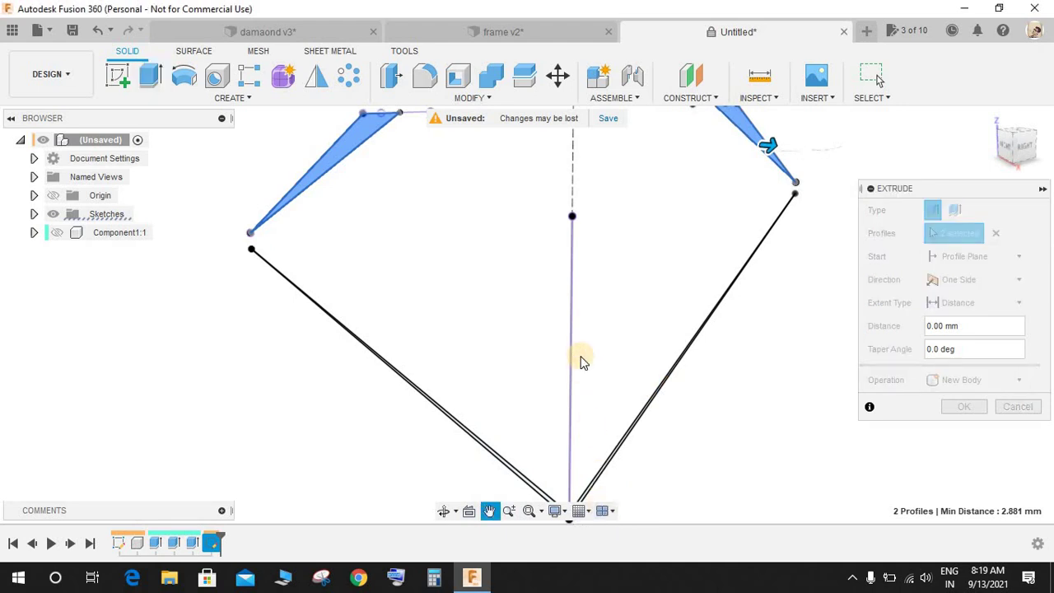
pyautogui.keyDown('shift'); pyautogui.moveTo(580, 361); pyautogui.dragTo(552, 423, button='middle'); pyautogui.keyUp('shift')
pyautogui.click(552, 419)
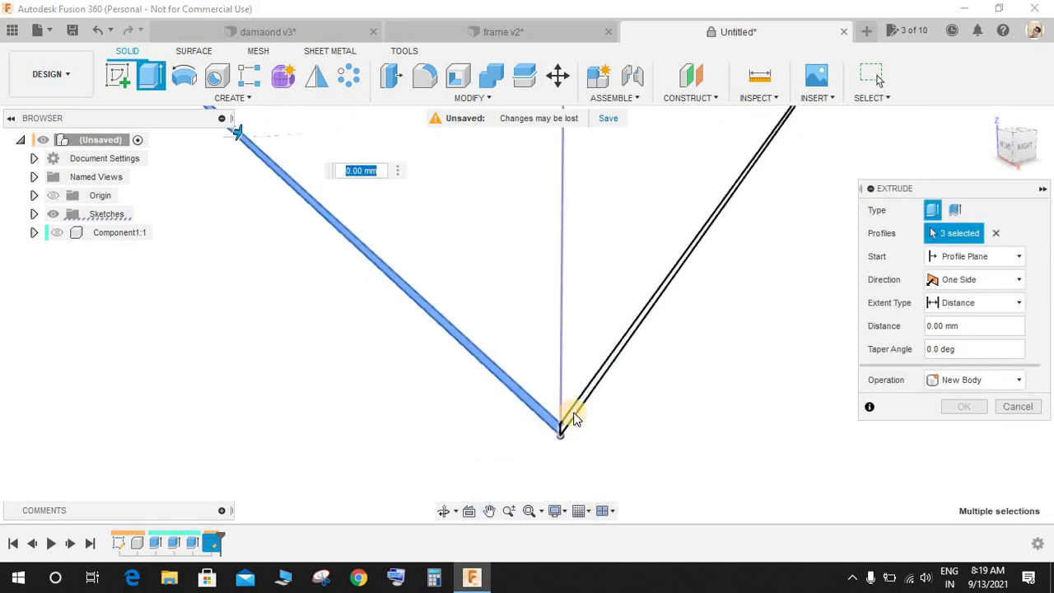
pyautogui.click(574, 418)
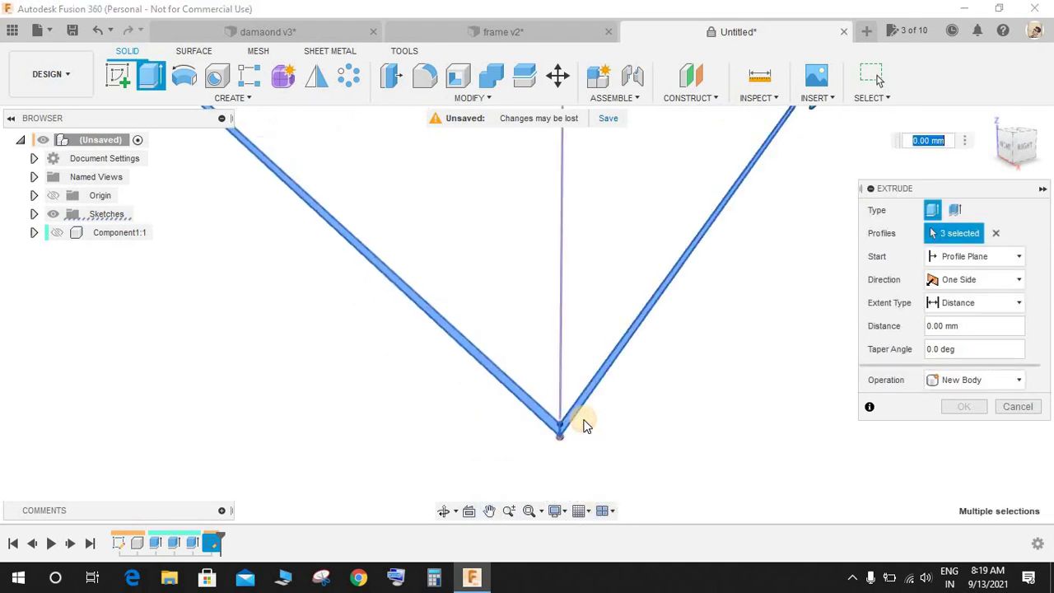
# Cut the four profiles symmetrically 3.863 mm into the diamond.
pyautogui.click(57, 233)
pyautogui.scroll(-5, 492, 430)
pyautogui.keyDown('shift'); pyautogui.moveTo(576, 423); pyautogui.dragTo(619, 461, button='middle'); pyautogui.keyUp('shift')
pyautogui.click(1012, 281)
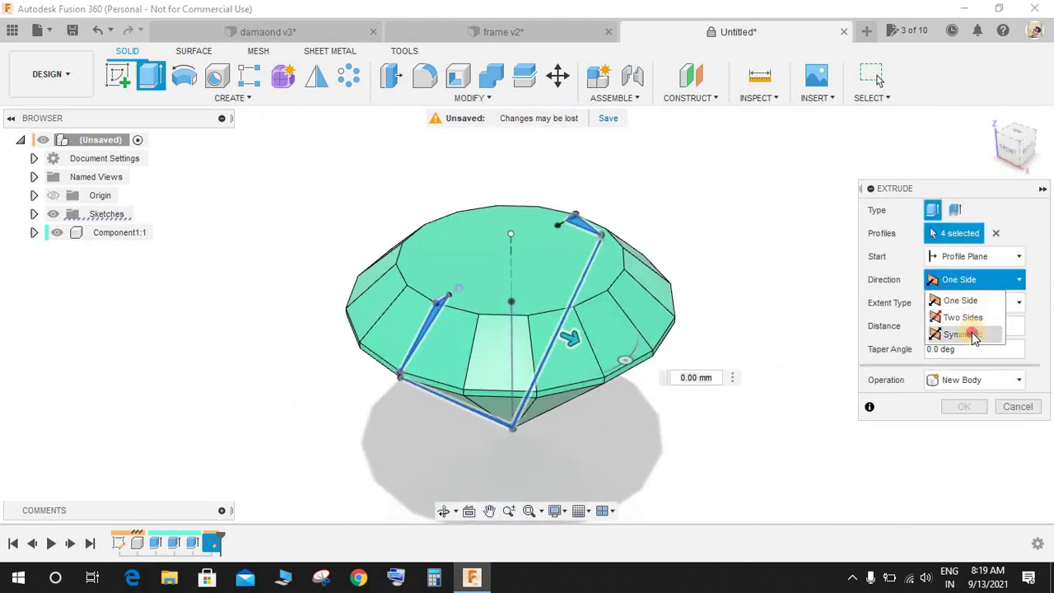
pyautogui.click(963, 334)
pyautogui.moveTo(570, 340); pyautogui.dragTo(823, 481)
pyautogui.press('Return')
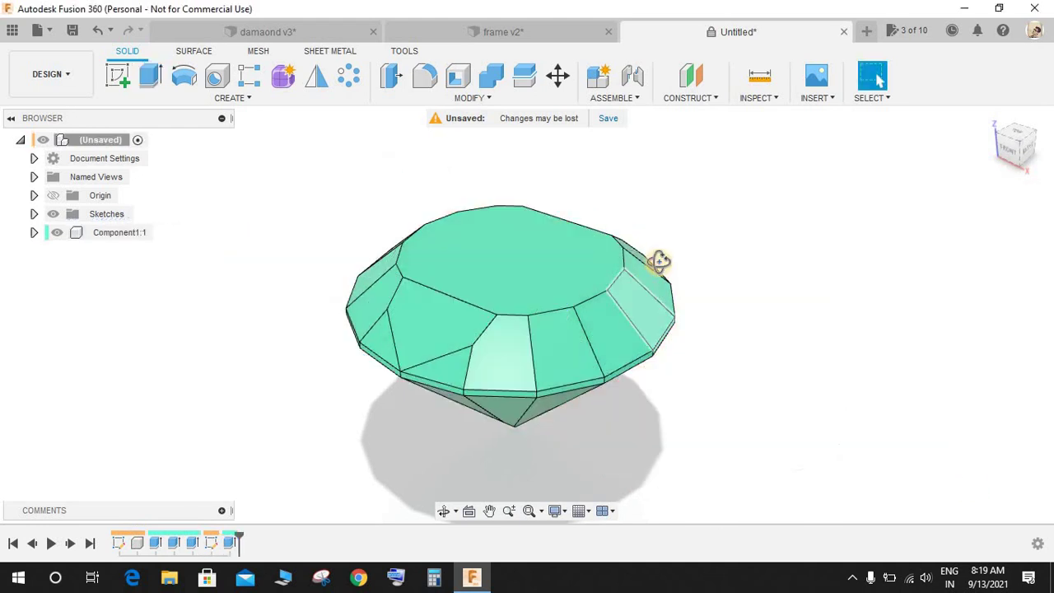
pyautogui.keyDown('shift'); pyautogui.moveTo(658, 263); pyautogui.dragTo(310, 159, button='middle'); pyautogui.keyUp('shift')
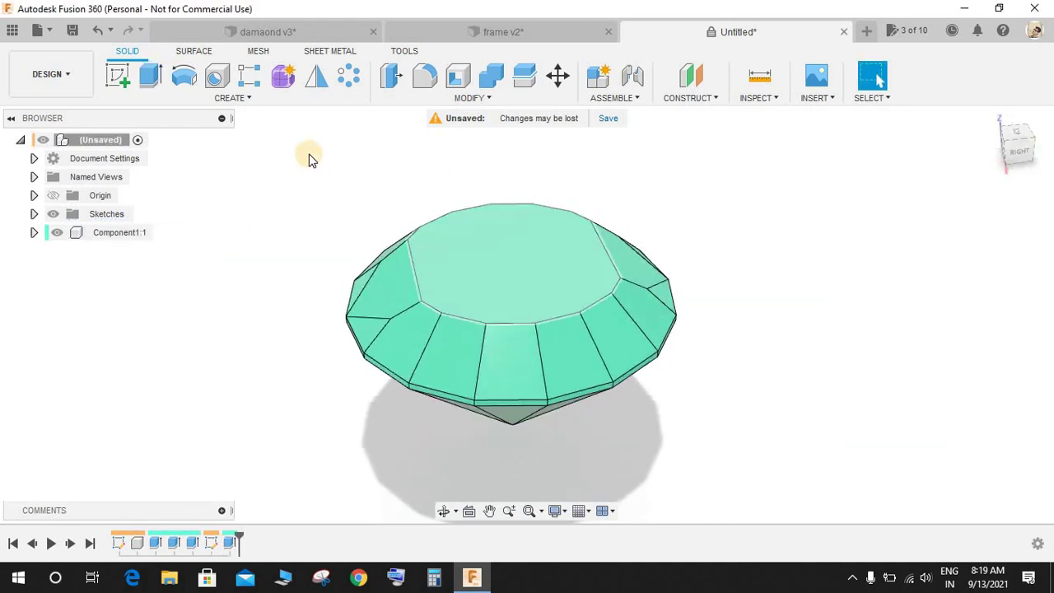
# Set up a Features circular pattern of the latest facet cut around the gem's vertical axis.
pyautogui.click(349, 79)
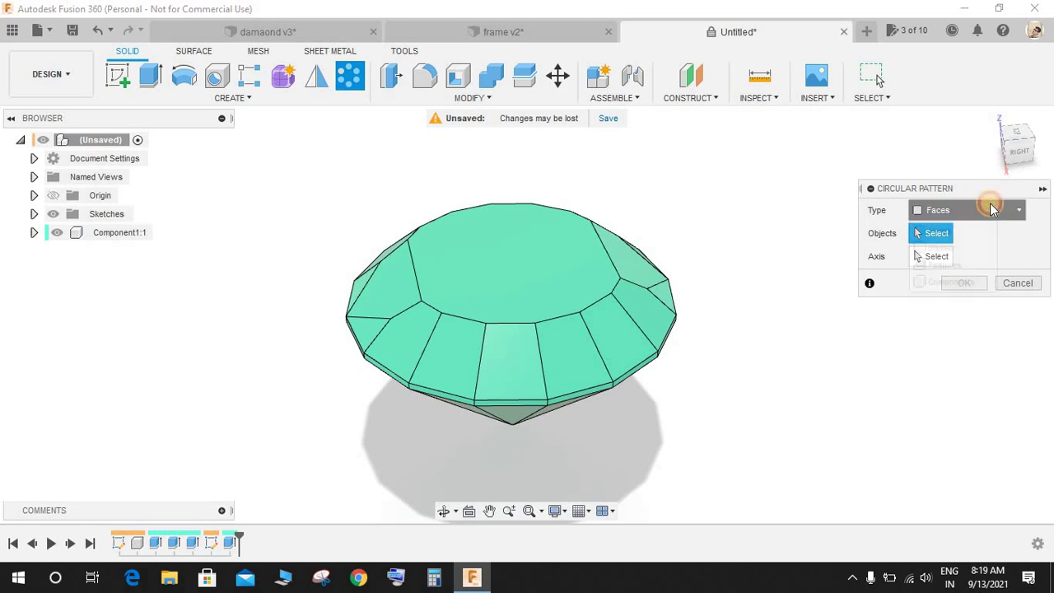
pyautogui.click(993, 210)
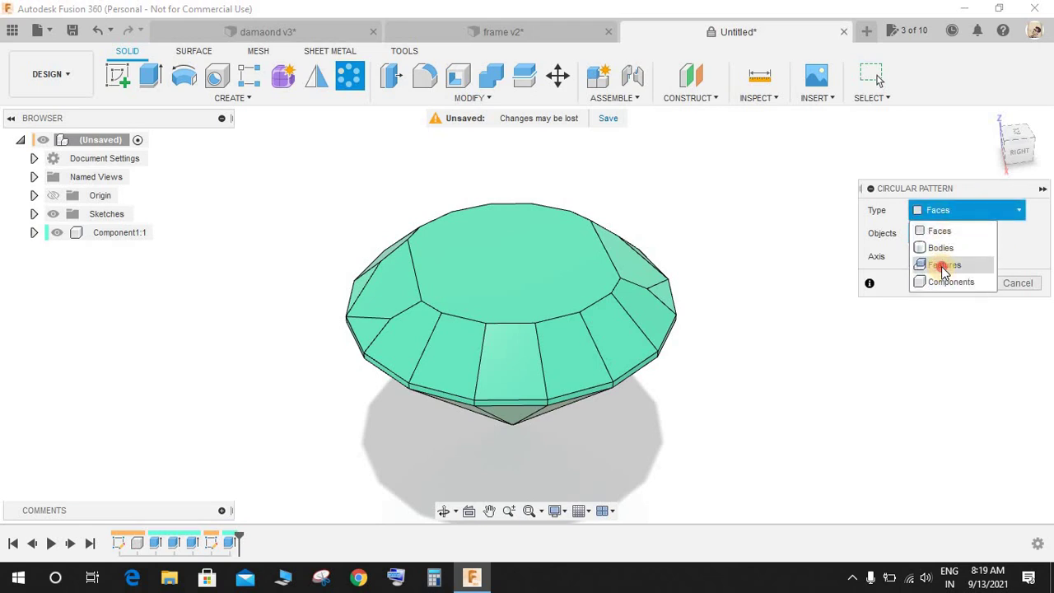
pyautogui.click(943, 265)
pyautogui.click(231, 545)
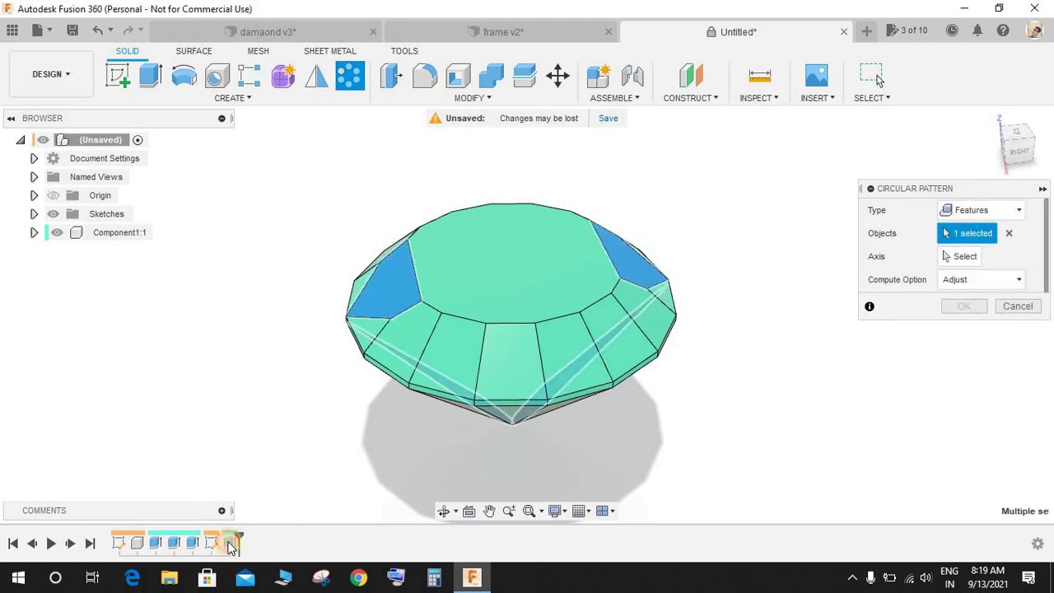
pyautogui.keyDown('shift'); pyautogui.moveTo(567, 445); pyautogui.dragTo(524, 336, button='middle'); pyautogui.keyUp('shift')
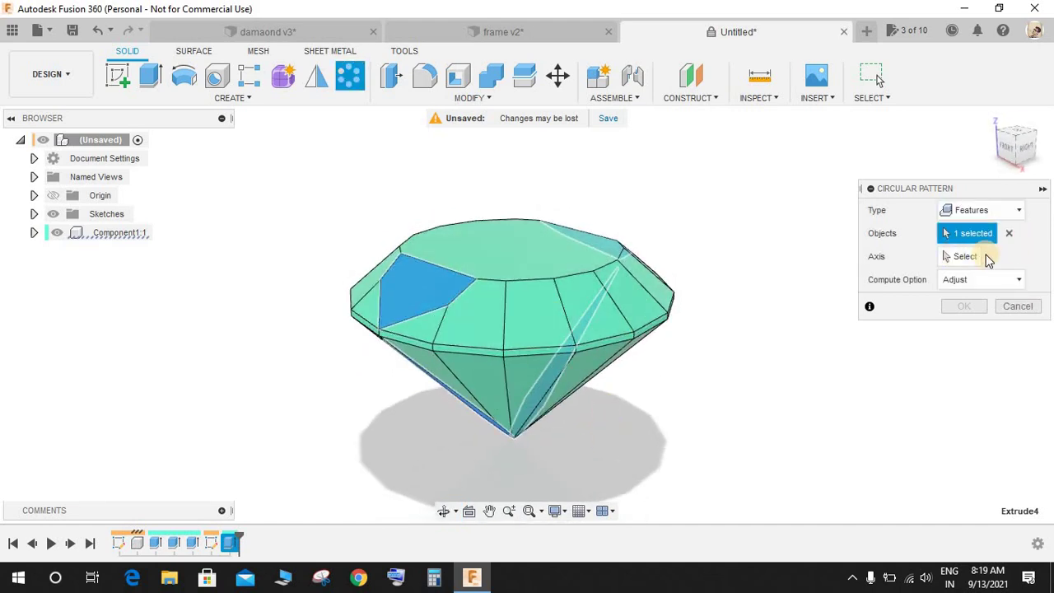
pyautogui.click(711, 235)
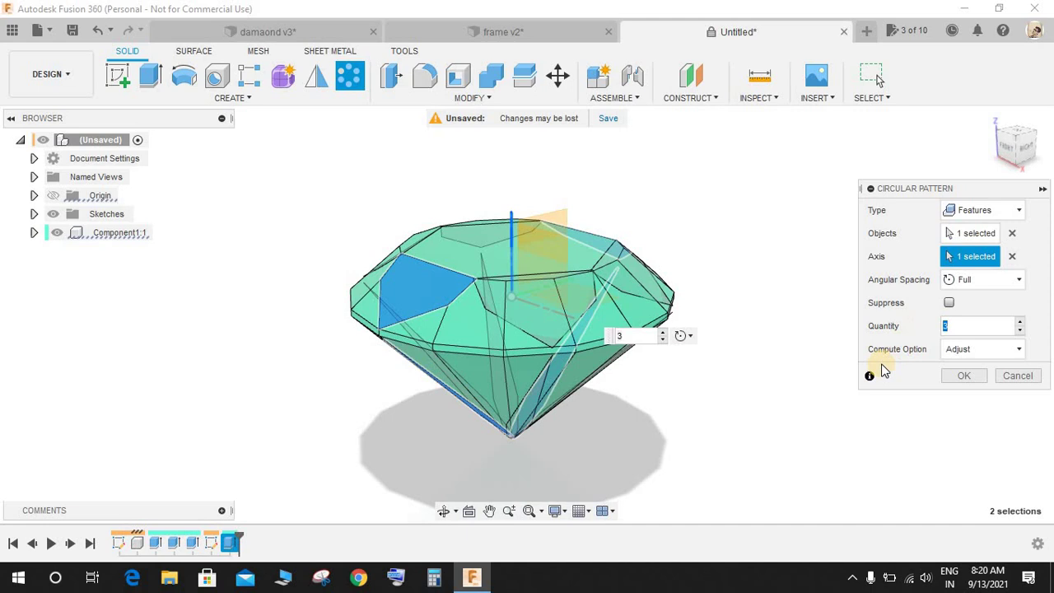
# Apply the circular pattern with 8 copies and view the gem from above.
pyautogui.write('8')
pyautogui.click(961, 375)
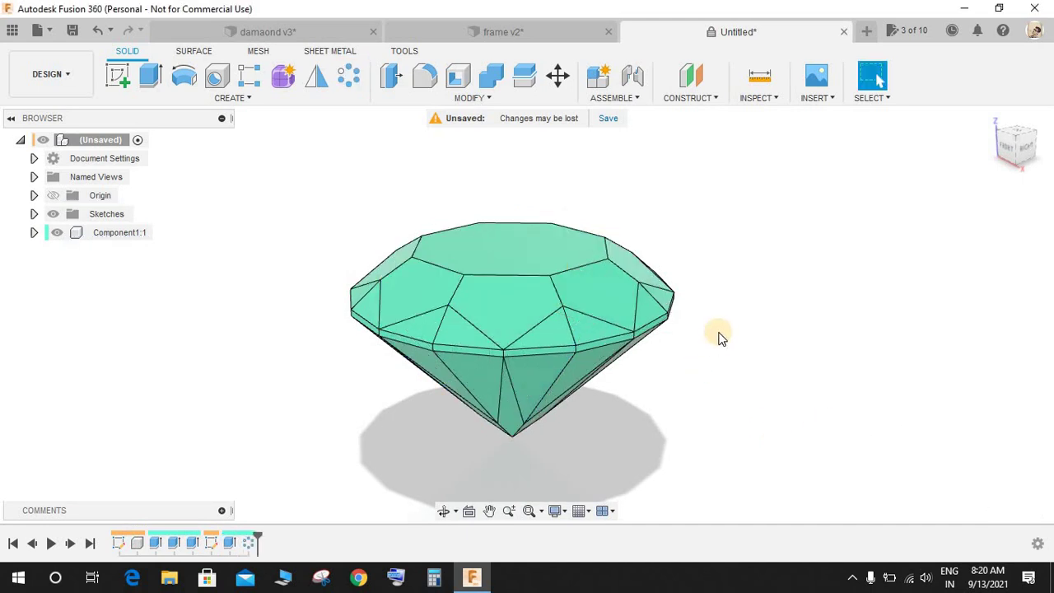
pyautogui.moveTo(717, 336)
pyautogui.keyDown('shift'); pyautogui.mouseDown(button='middle')
pyautogui.moveTo(661, 305)
pyautogui.moveTo(588, 403)
pyautogui.moveTo(628, 294)
pyautogui.moveTo(656, 331)
pyautogui.moveTo(684, 299)
pyautogui.moveTo(712, 327)
pyautogui.mouseUp(button='middle'); pyautogui.keyUp('shift')
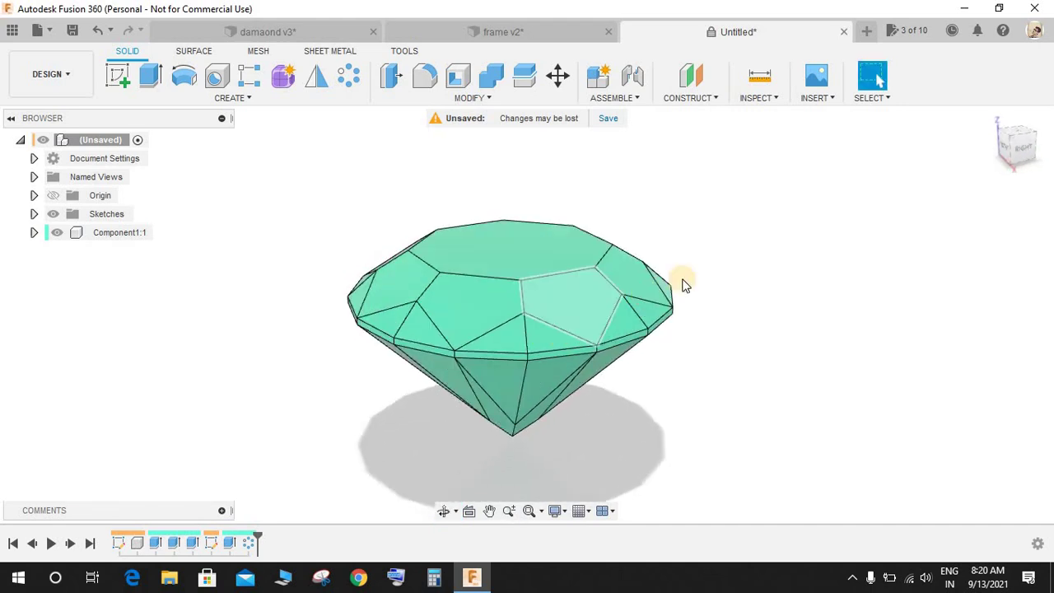
pyautogui.keyDown('shift'); pyautogui.moveTo(684, 283); pyautogui.dragTo(688, 134, button='middle'); pyautogui.keyUp('shift')
# Construct a plane through three vertices on the diamond's crown.
pyautogui.click(705, 99)
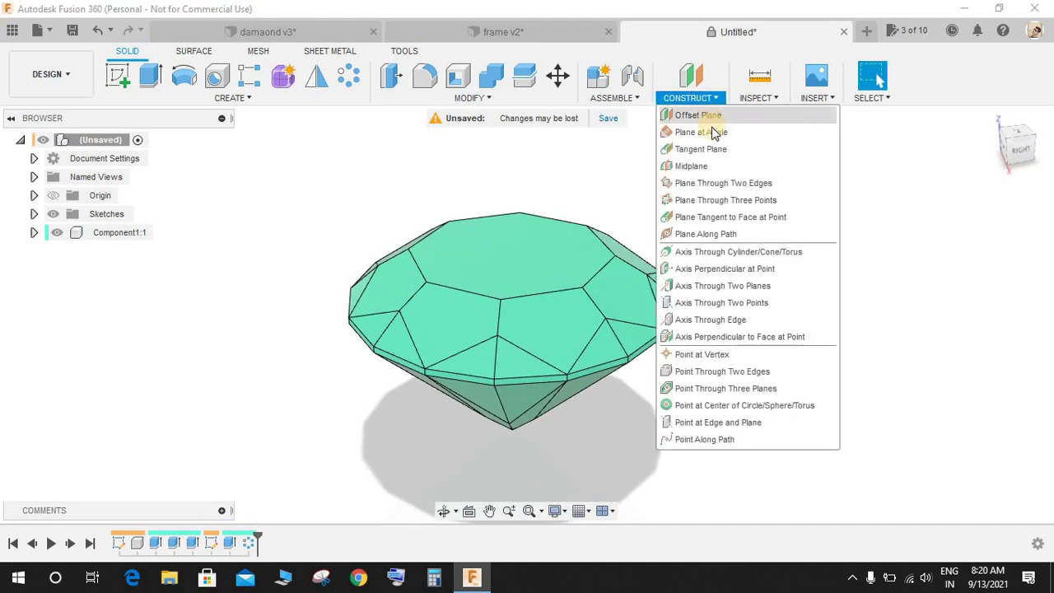
pyautogui.click(756, 391)
pyautogui.keyDown('shift'); pyautogui.moveTo(659, 252); pyautogui.dragTo(698, 307, button='middle'); pyautogui.keyUp('shift')
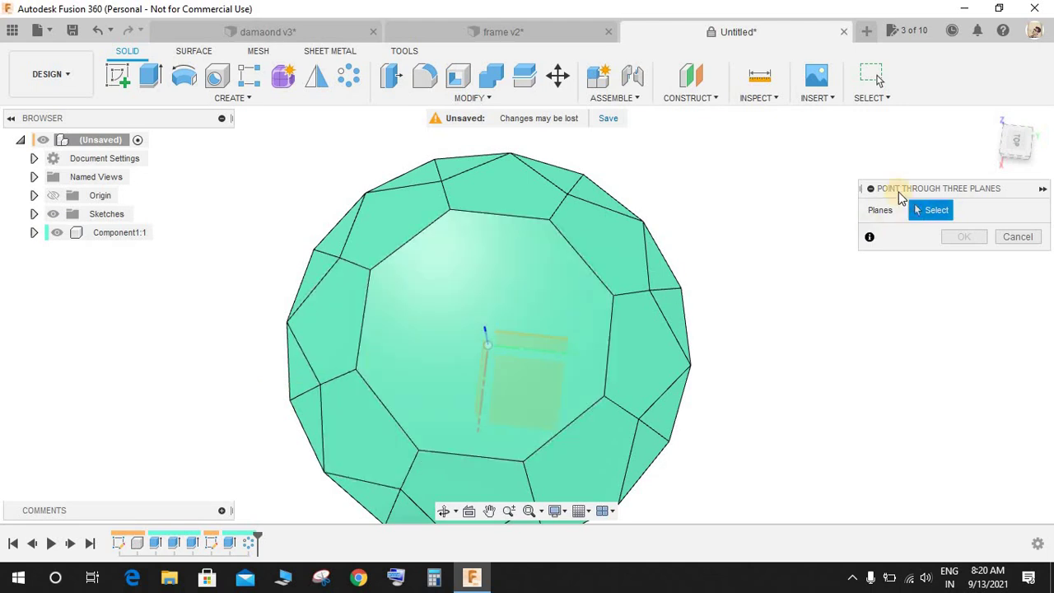
pyautogui.click(713, 97)
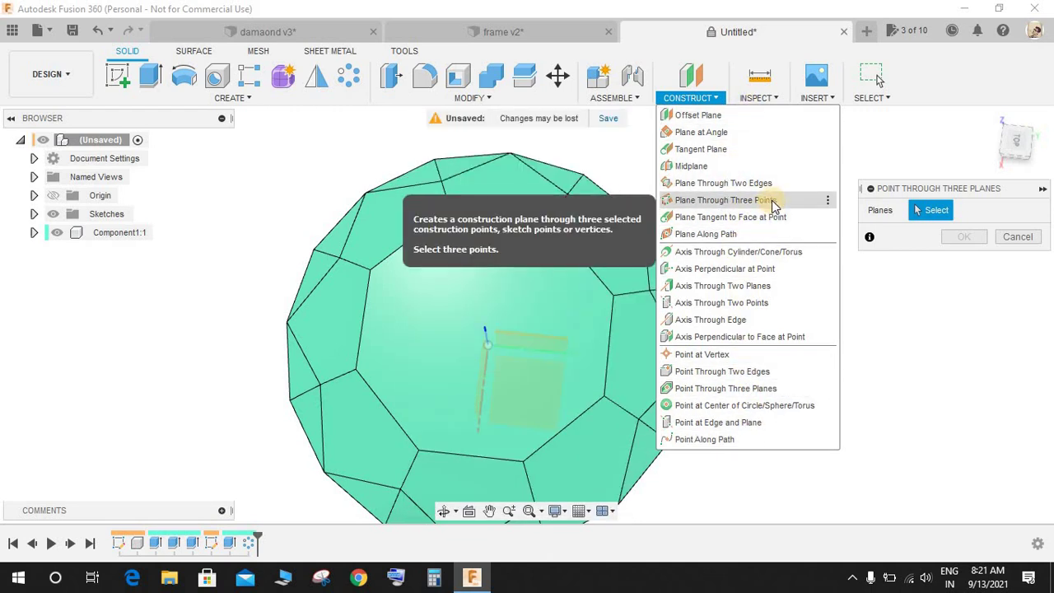
pyautogui.click(769, 200)
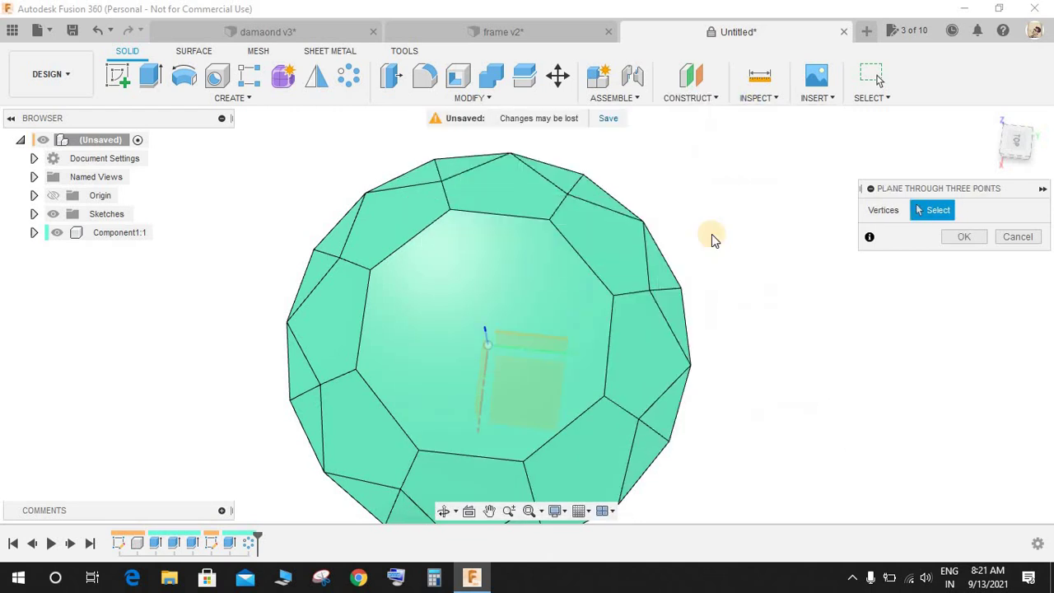
pyautogui.click(321, 383)
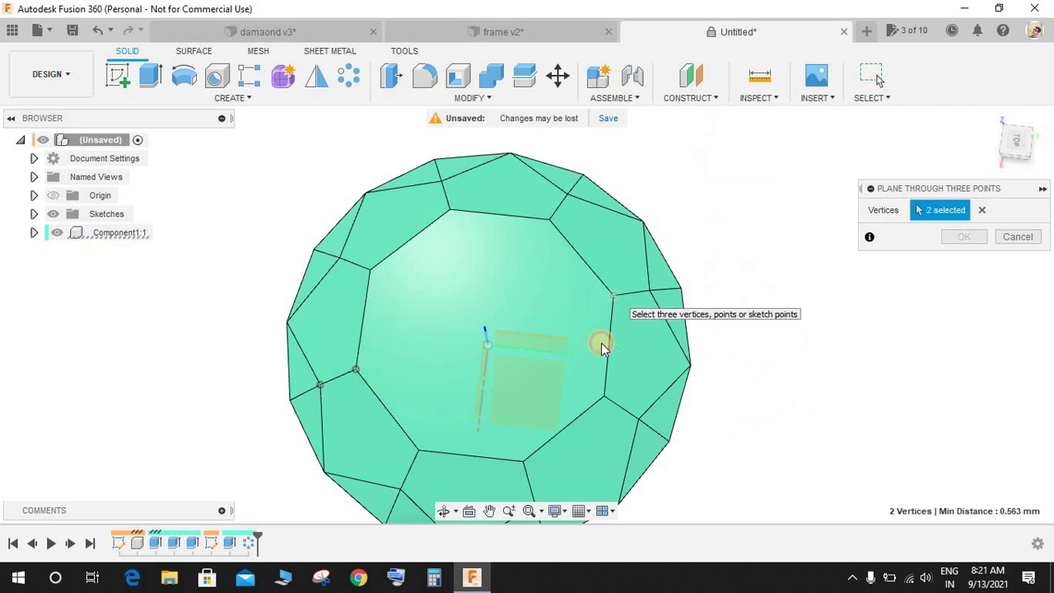
pyautogui.click(618, 296)
pyautogui.keyDown('shift'); pyautogui.moveTo(618, 296); pyautogui.dragTo(609, 271, button='middle'); pyautogui.keyUp('shift')
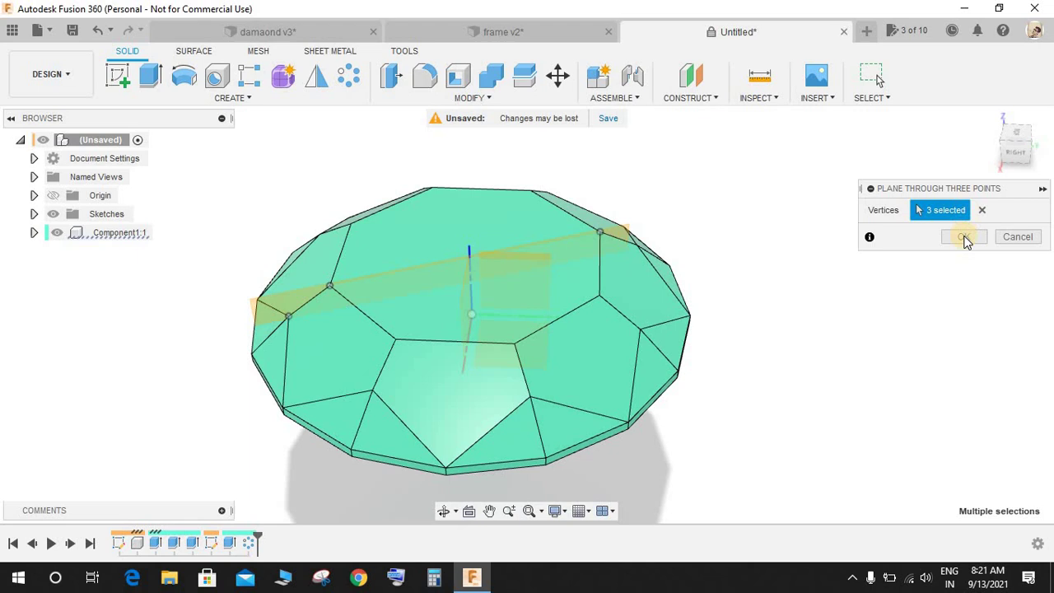
pyautogui.click(963, 237)
pyautogui.click(116, 76)
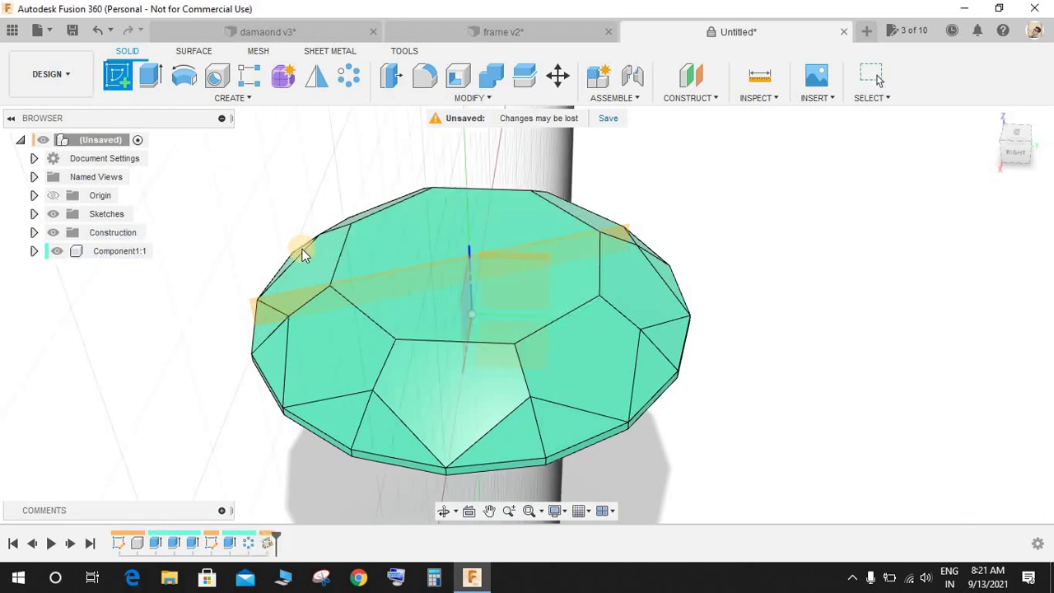
# On the new plane, sketch two lines from the crown's left edge point to the top vertices.
pyautogui.click(300, 298)
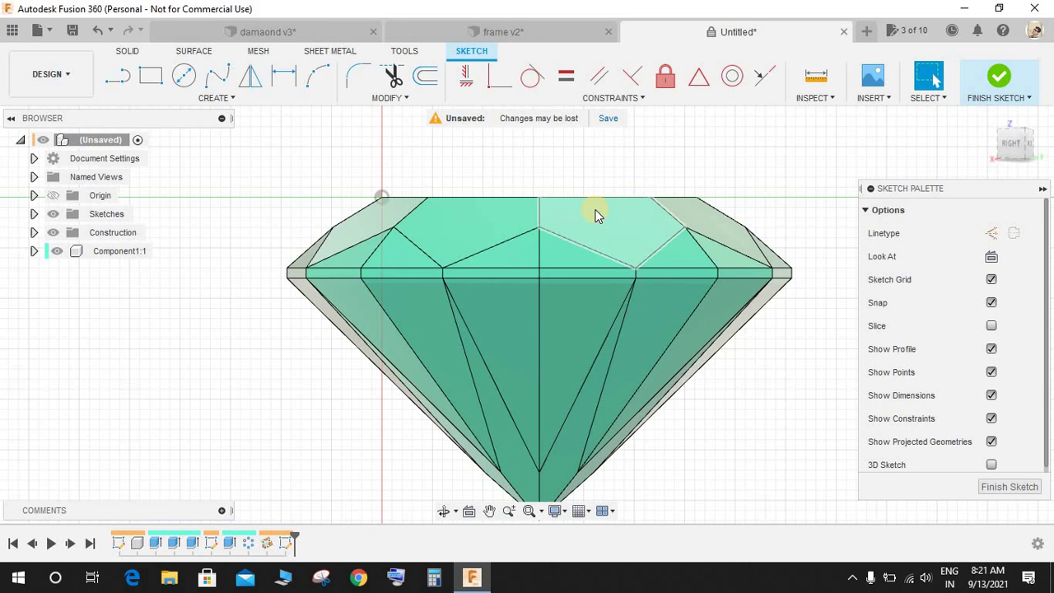
pyautogui.scroll(2, 561, 193)
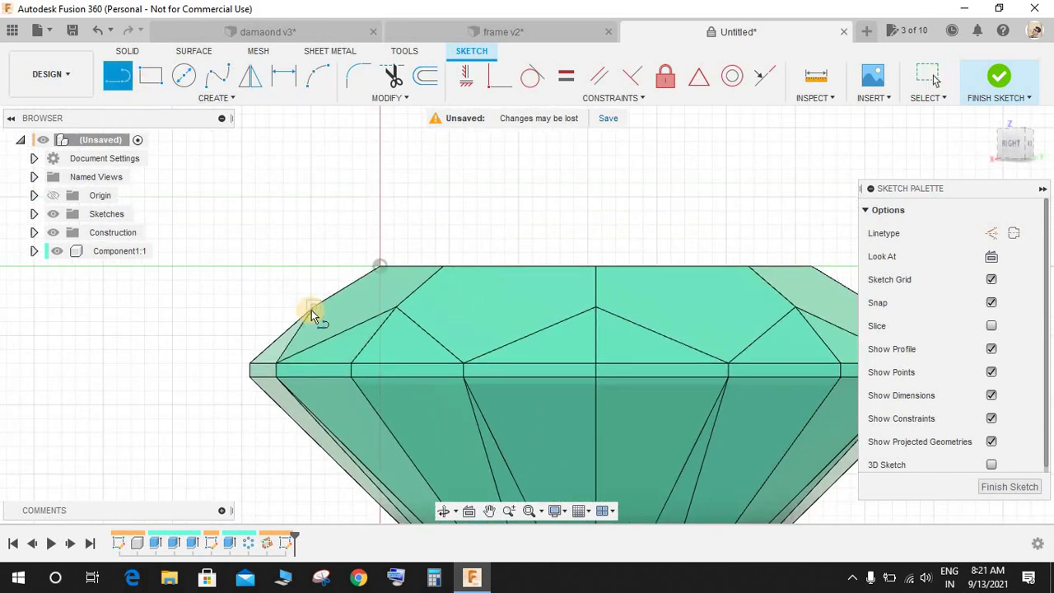
pyautogui.click(310, 306)
pyautogui.click(380, 265)
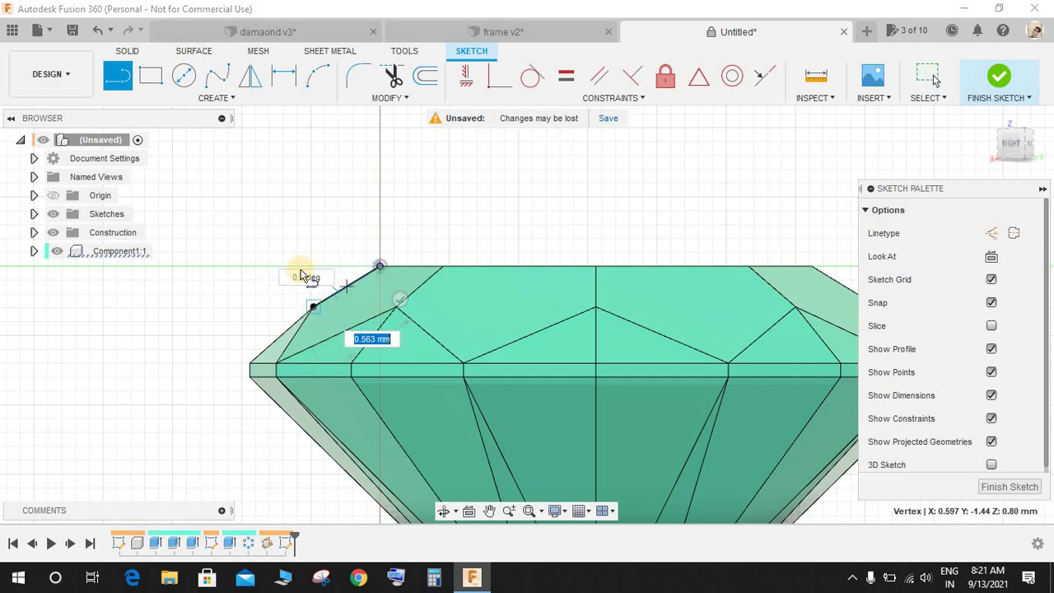
pyautogui.press('Escape')
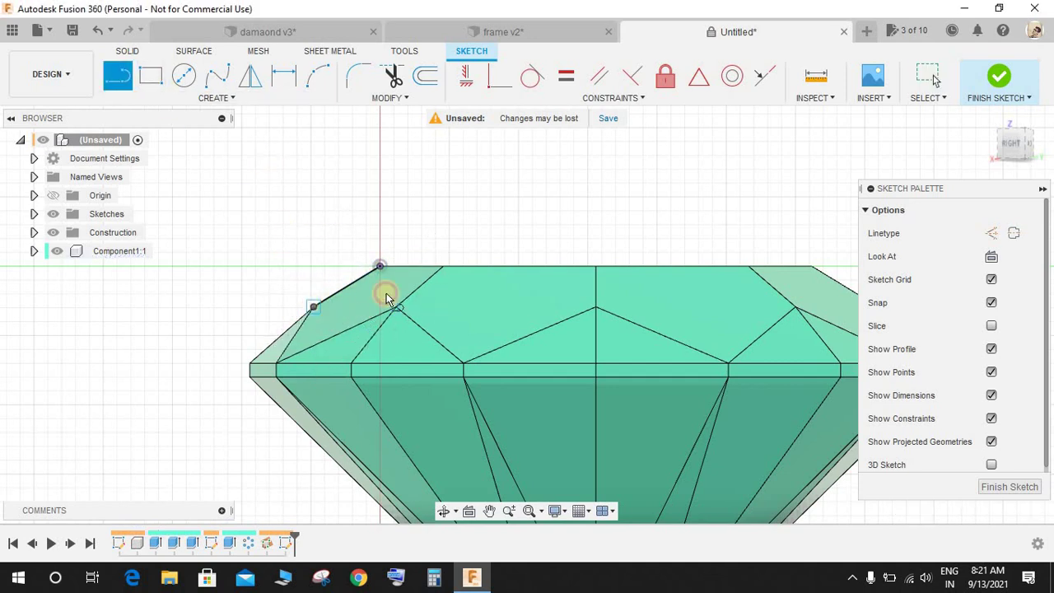
pyautogui.click(313, 306)
pyautogui.click(426, 266)
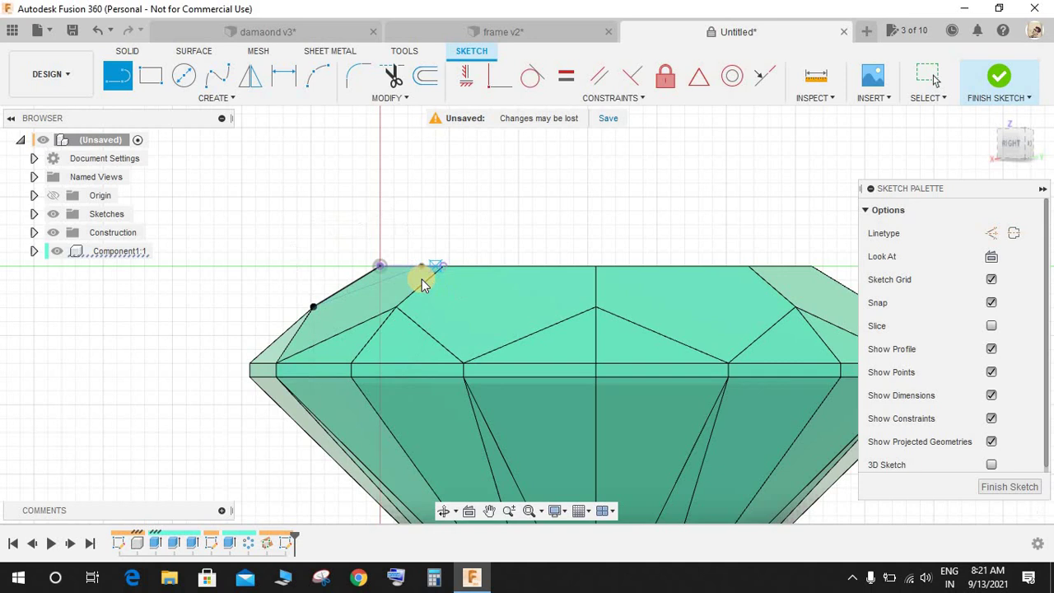
pyautogui.press('Escape')
# Dimension the angle between the two lines to 9° and finish the sketch.
pyautogui.scroll(3, 400, 275)
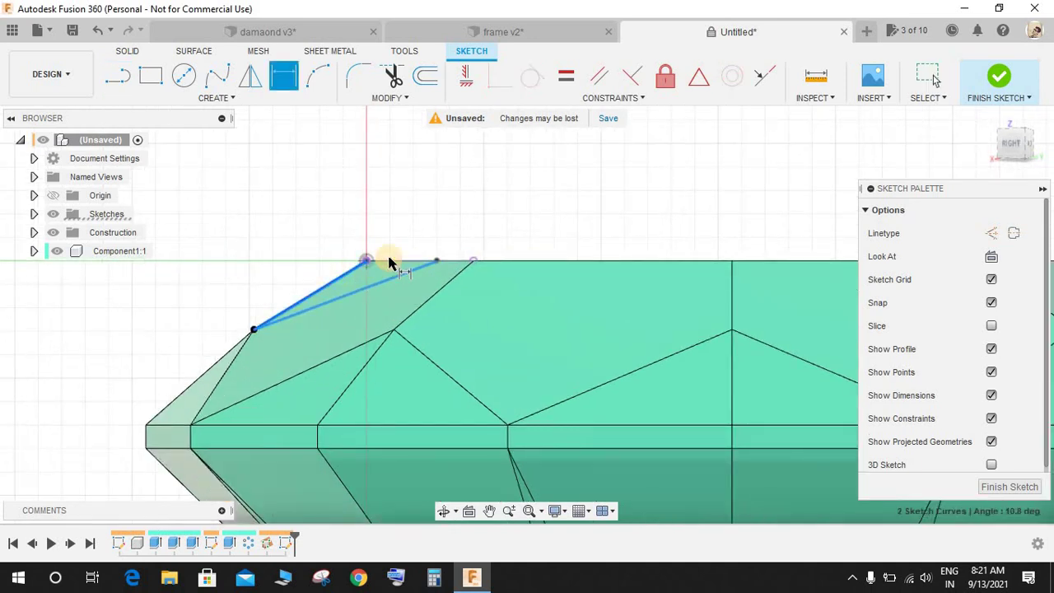
pyautogui.click(418, 244)
pyautogui.write('9')
pyautogui.press('Return')
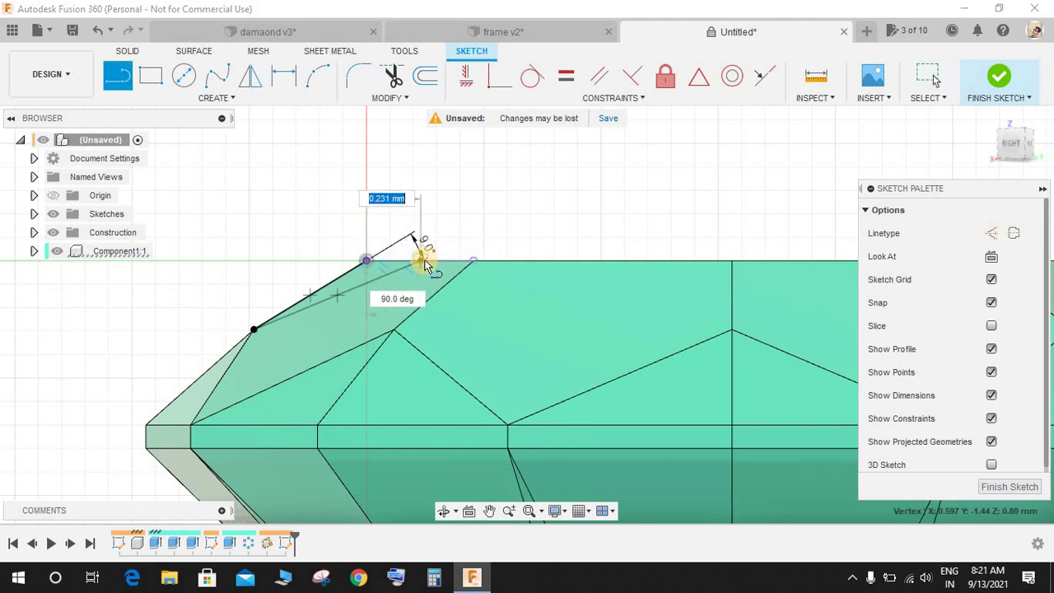
pyautogui.press('Escape')
pyautogui.press('Escape')
pyautogui.scroll(-5, 539, 283)
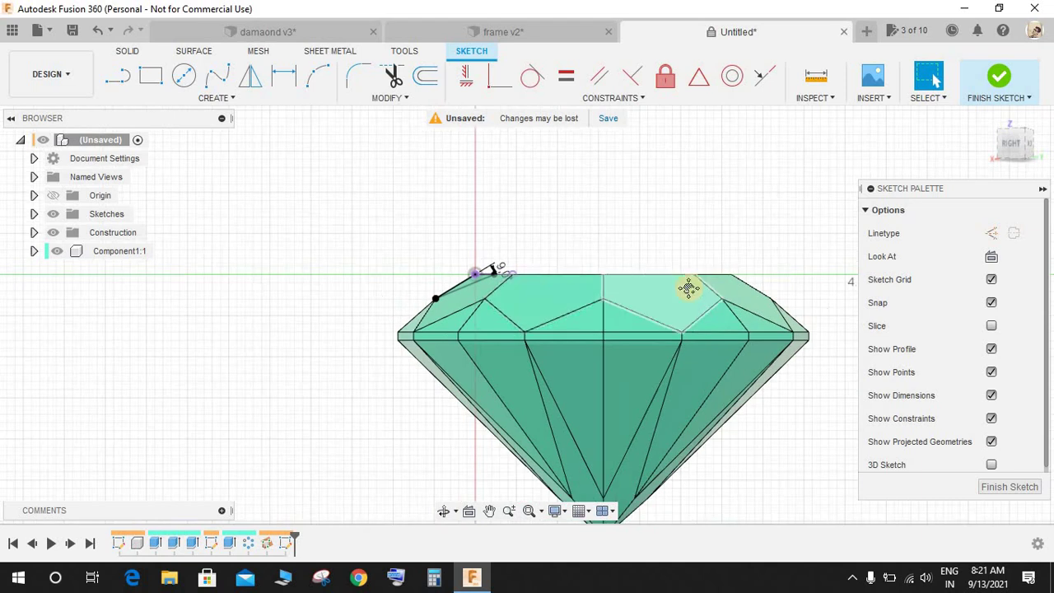
pyautogui.moveTo(688, 287); pyautogui.dragTo(439, 137, button='middle')
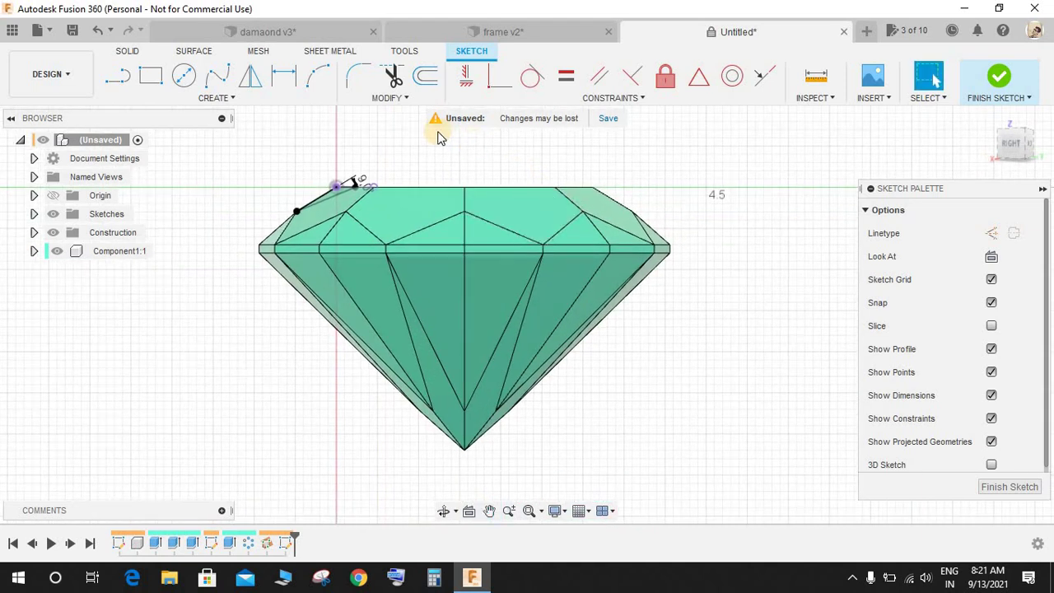
pyautogui.scroll(5, 311, 185)
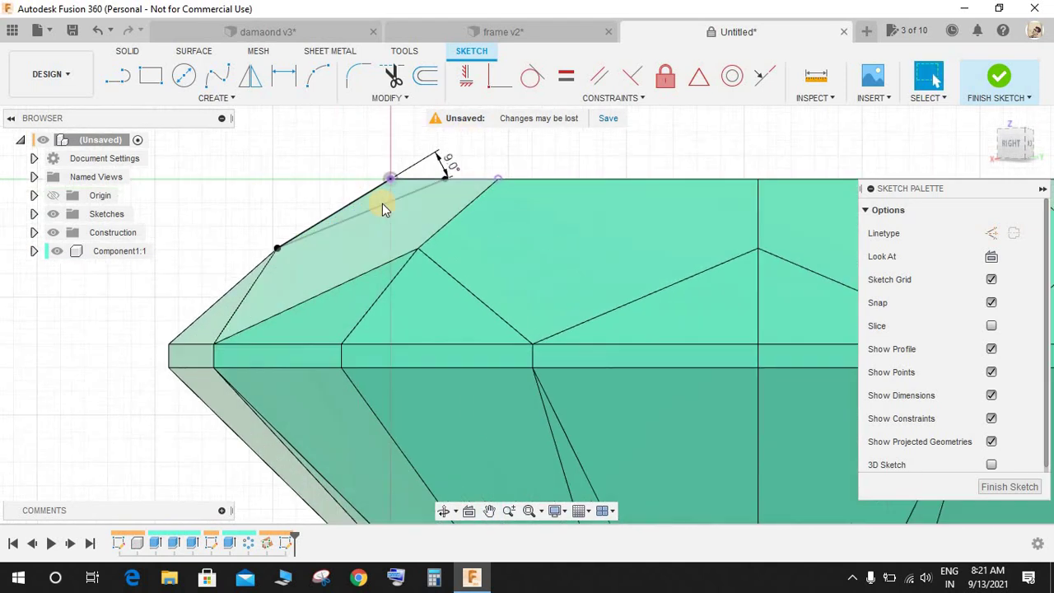
pyautogui.click(1000, 76)
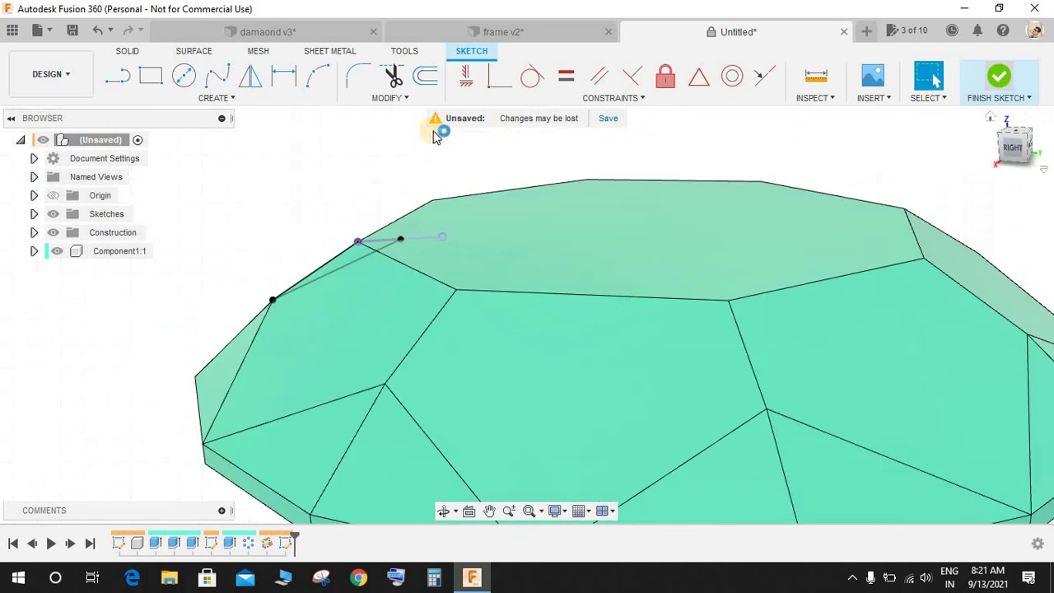
# Extrude the triangle as a symmetric cut 1.44 mm deep into the crown.
pyautogui.press('e')
pyautogui.scroll(5, 306, 288)
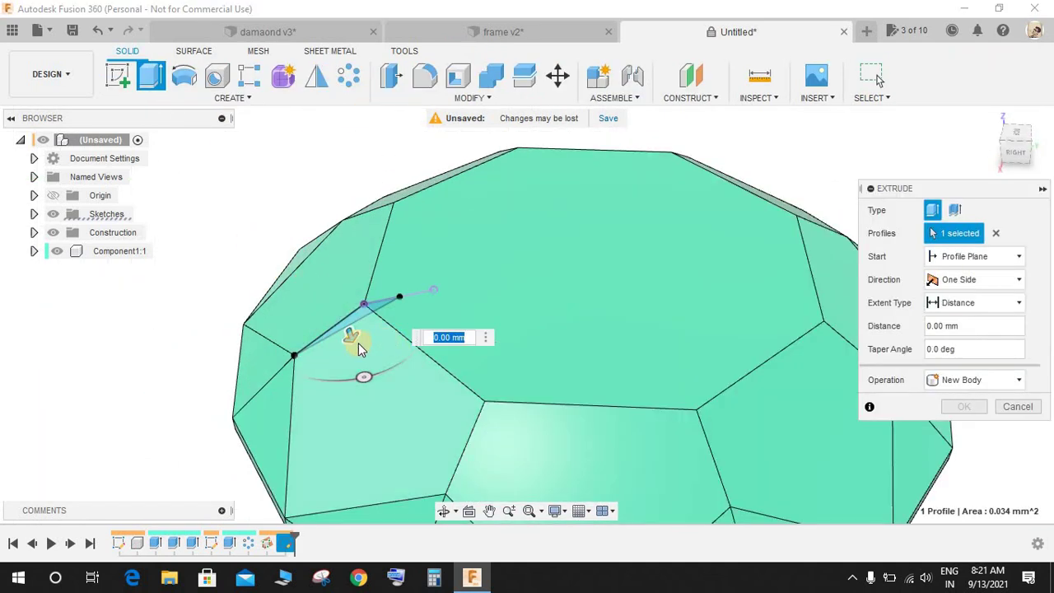
pyautogui.moveTo(350, 334); pyautogui.dragTo(392, 457)
pyautogui.click(1006, 280)
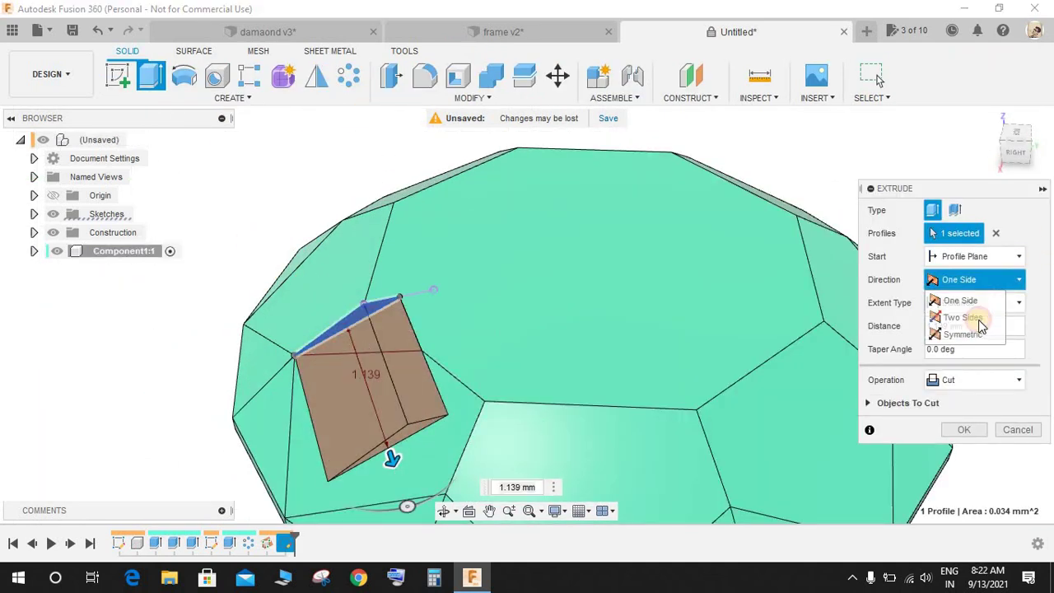
pyautogui.click(910, 332)
pyautogui.scroll(-2, 544, 392)
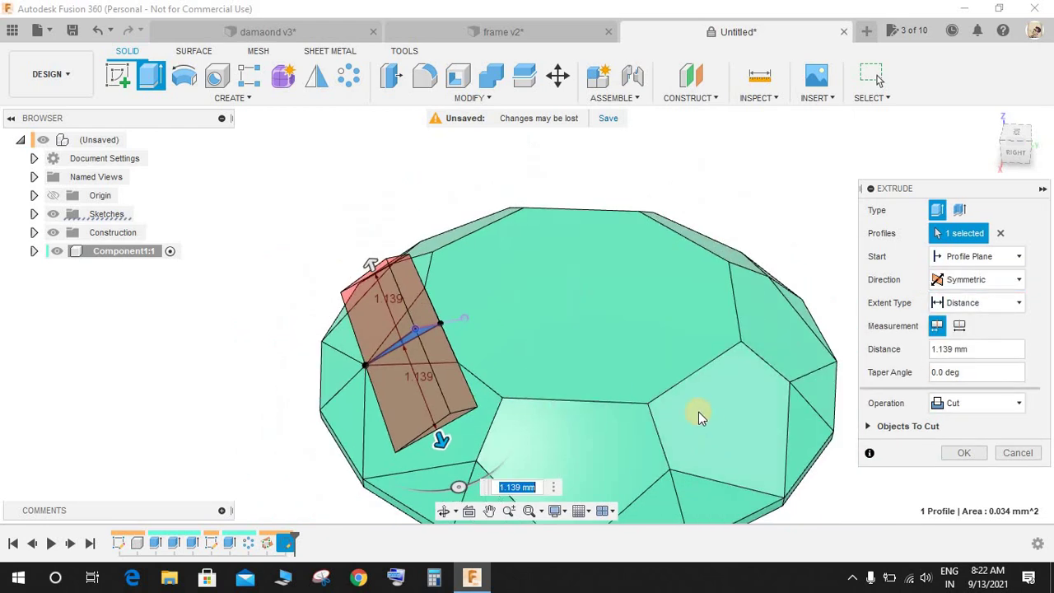
pyautogui.keyDown('shift'); pyautogui.moveTo(698, 411); pyautogui.dragTo(465, 446, button='middle'); pyautogui.keyUp('shift')
pyautogui.moveTo(465, 447)
pyautogui.mouseDown()
pyautogui.moveTo(449, 433)
pyautogui.moveTo(466, 445)
pyautogui.mouseUp()
pyautogui.press('Return')
# Circular-pattern the crown facet cut around the gem's vertical axis.
pyautogui.keyDown('shift'); pyautogui.moveTo(672, 412); pyautogui.dragTo(295, 560, button='middle'); pyautogui.keyUp('shift')
pyautogui.click(350, 83)
pyautogui.click(352, 255)
pyautogui.click(959, 256)
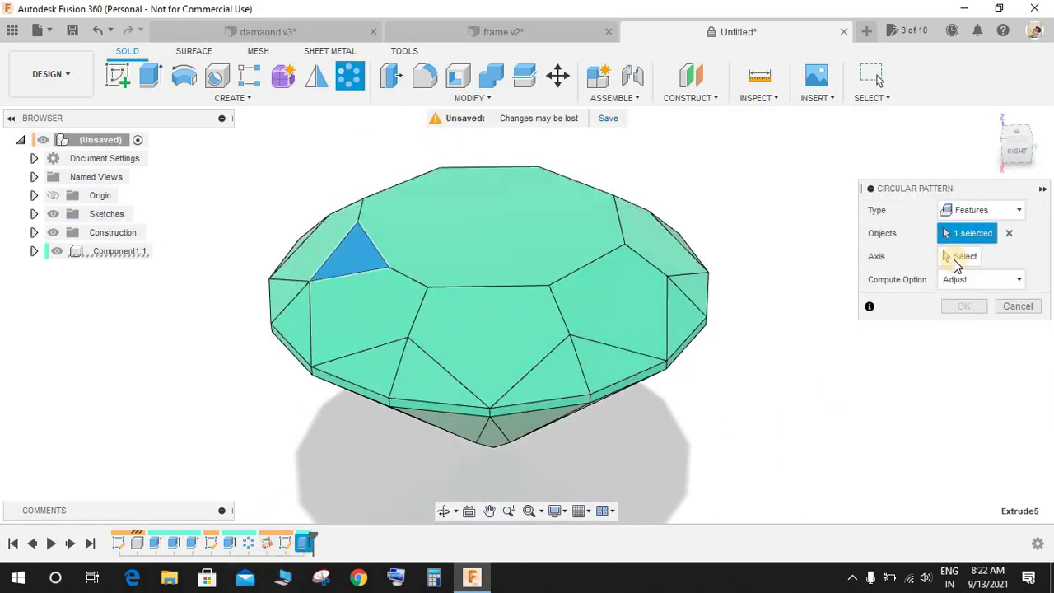
pyautogui.click(481, 253)
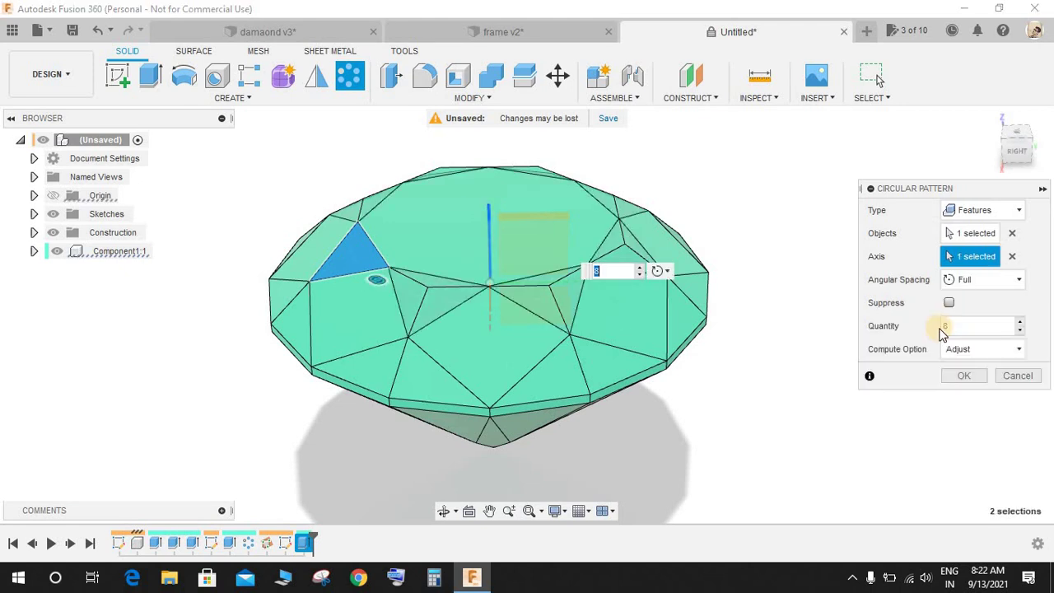
pyautogui.click(965, 376)
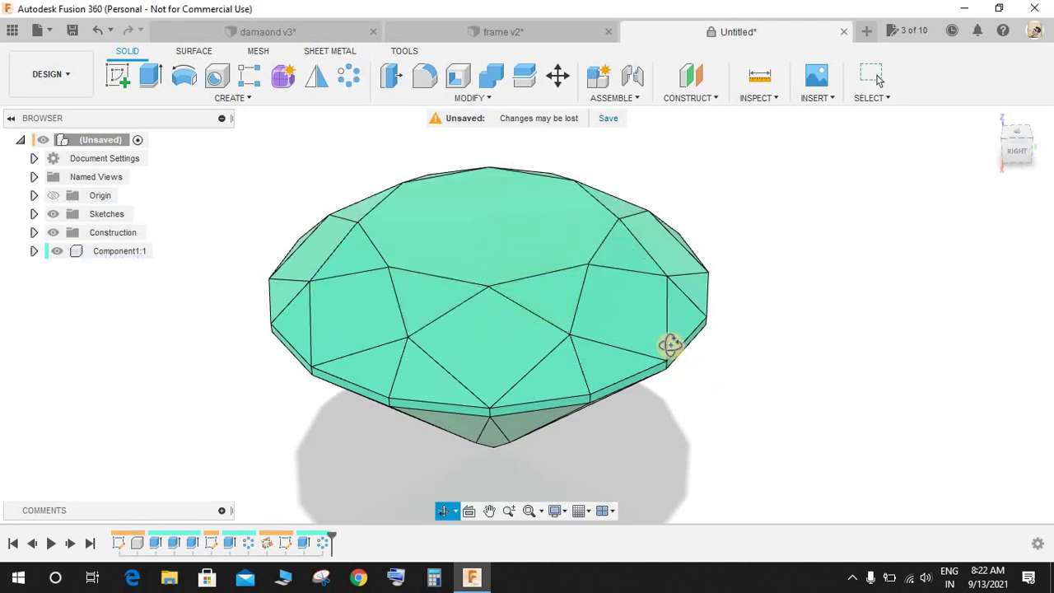
# Browse the Other and Gemstone categories of the appearance library.
pyautogui.keyDown('shift'); pyautogui.moveTo(670, 345); pyautogui.dragTo(735, 313, button='middle'); pyautogui.keyUp('shift')
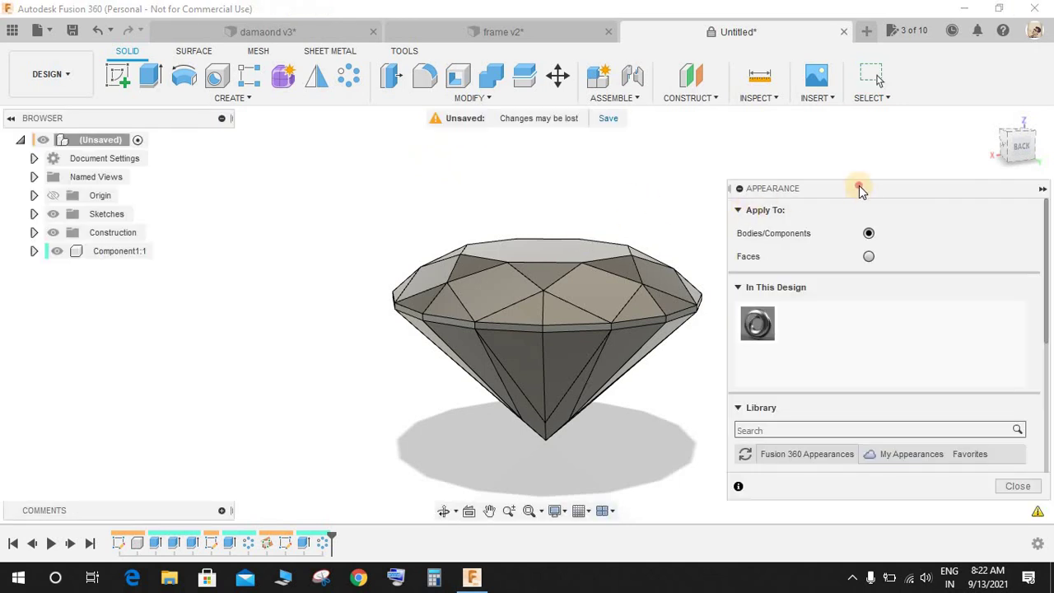
pyautogui.moveTo(859, 189); pyautogui.dragTo(820, 63)
pyautogui.scroll(-5, 870, 210)
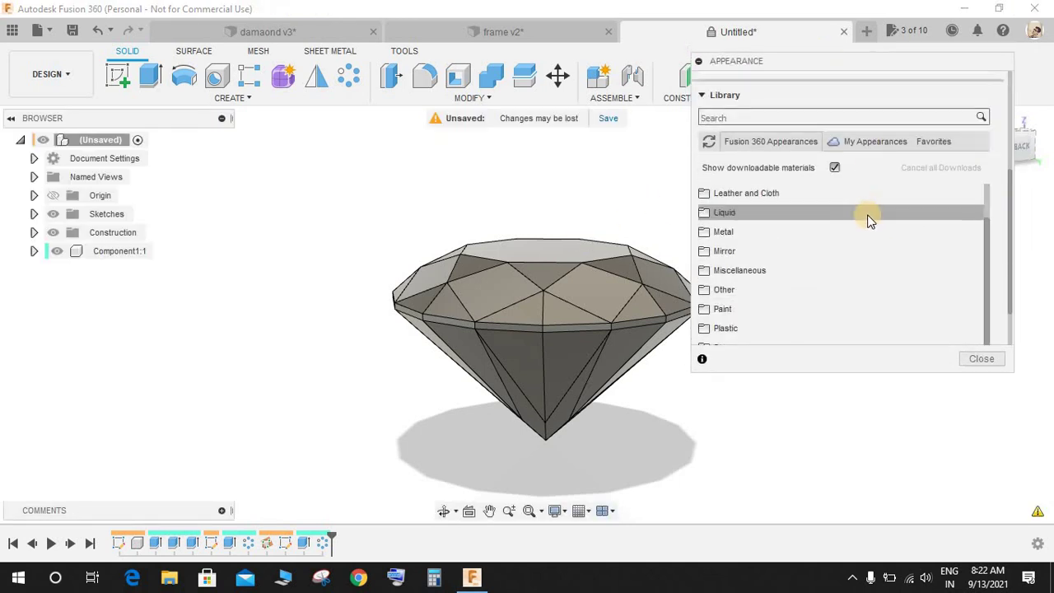
pyautogui.click(753, 289)
pyautogui.scroll(-3, 796, 279)
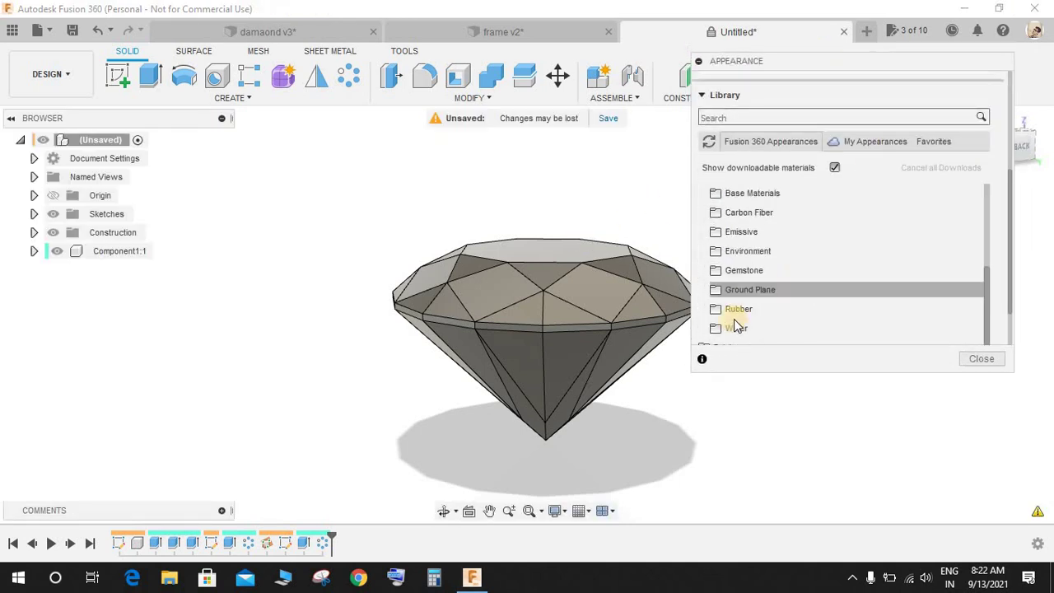
pyautogui.click(752, 271)
pyautogui.scroll(-2, 831, 262)
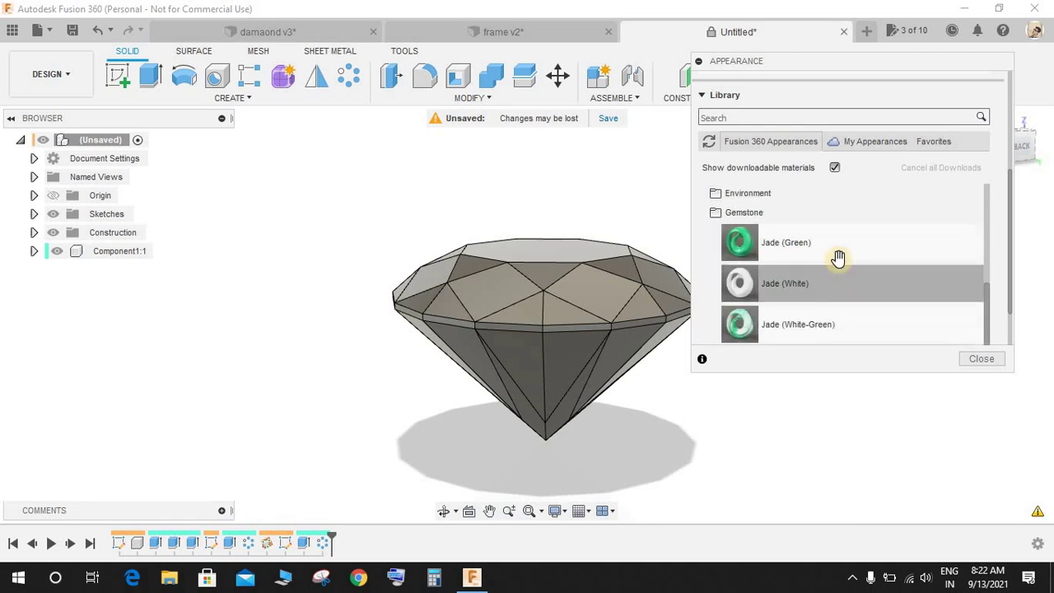
pyautogui.scroll(-2, 838, 258)
pyautogui.scroll(2, 839, 259)
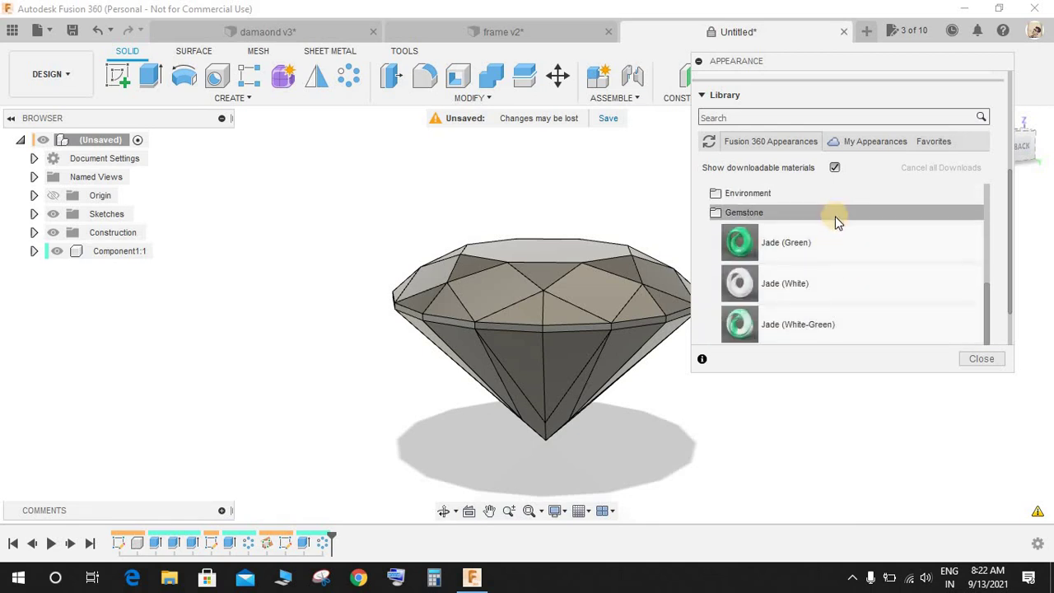
pyautogui.scroll(-2, 835, 216)
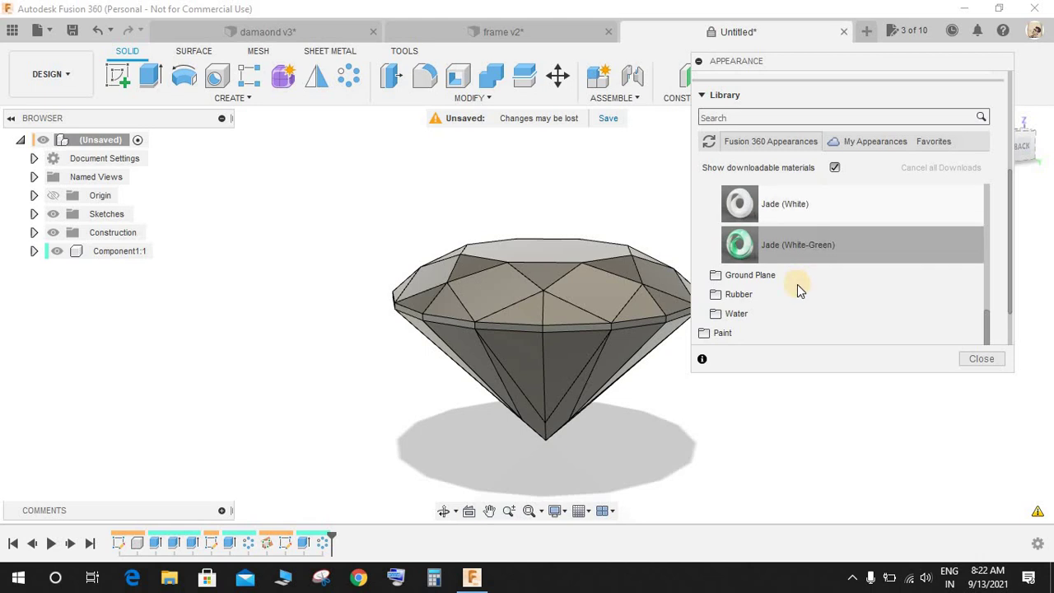
pyautogui.scroll(-2, 787, 308)
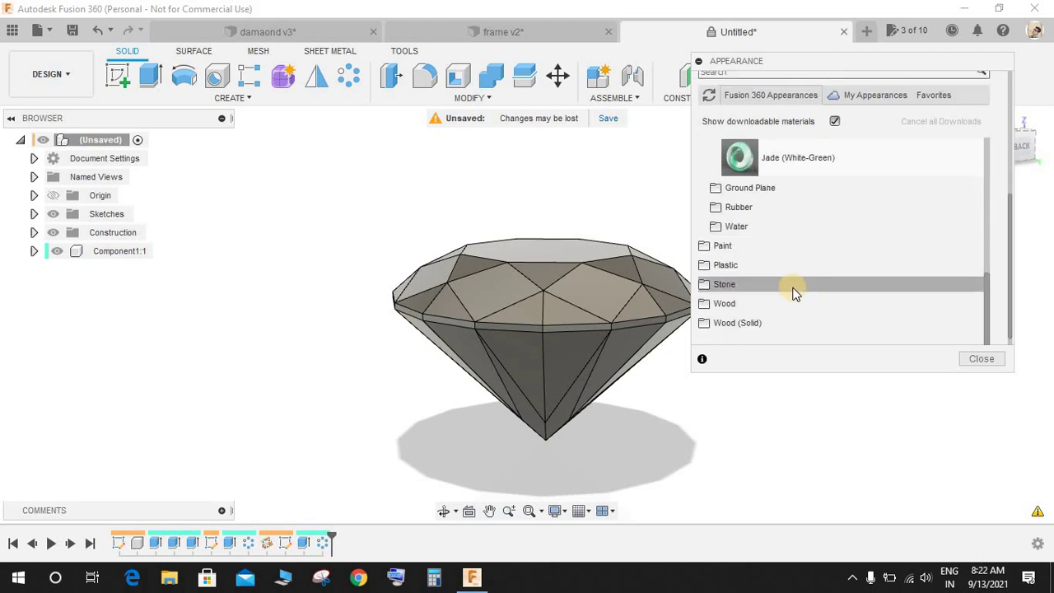
pyautogui.scroll(2, 788, 271)
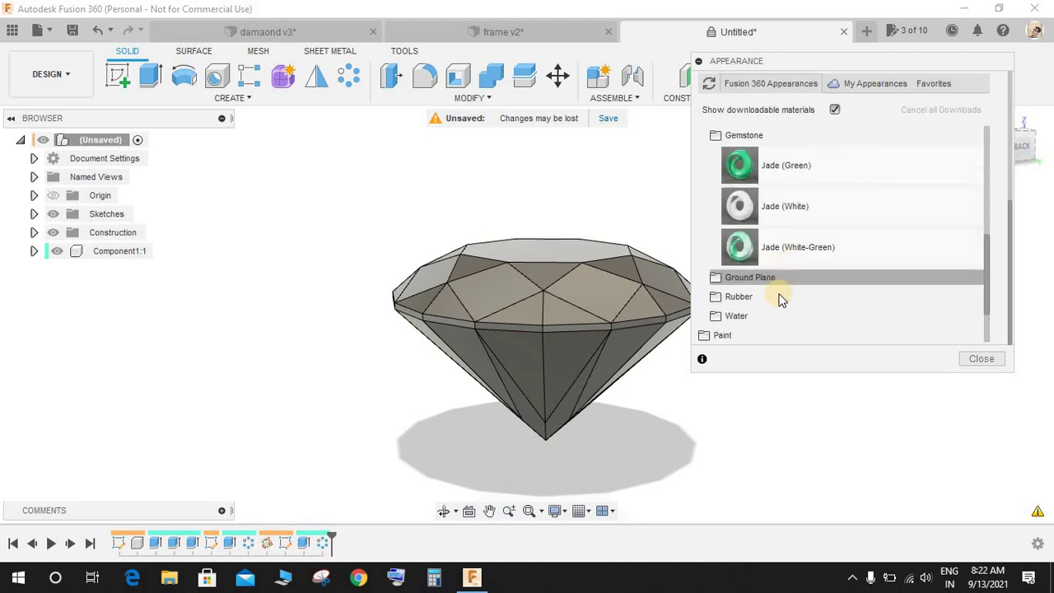
pyautogui.scroll(1, 793, 282)
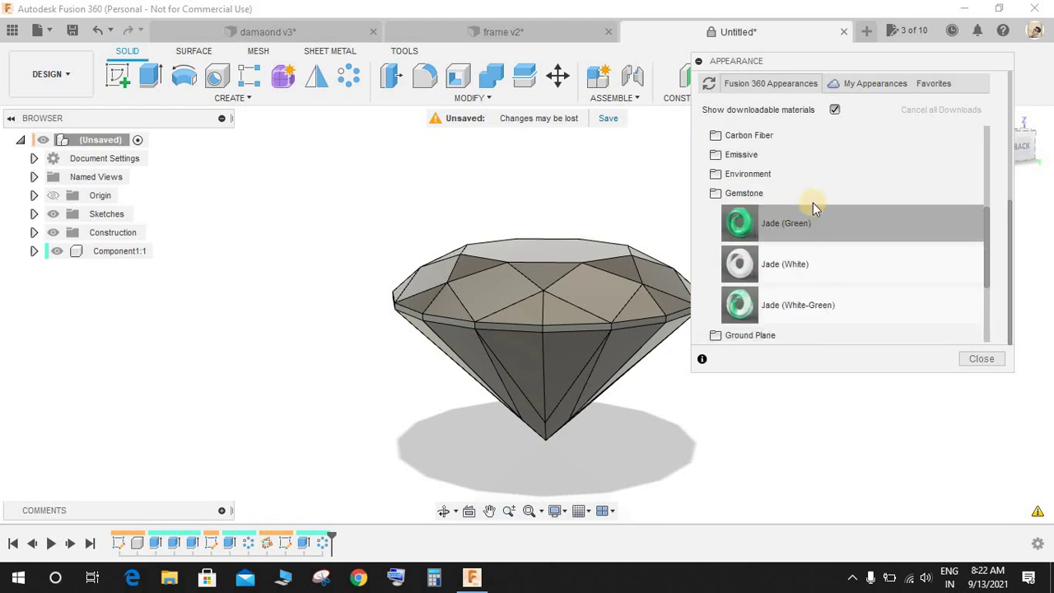
# Browse the Emissive, Miscellaneous, Liquid and Gemstone appearance folders.
pyautogui.click(809, 153)
pyautogui.scroll(2, 834, 210)
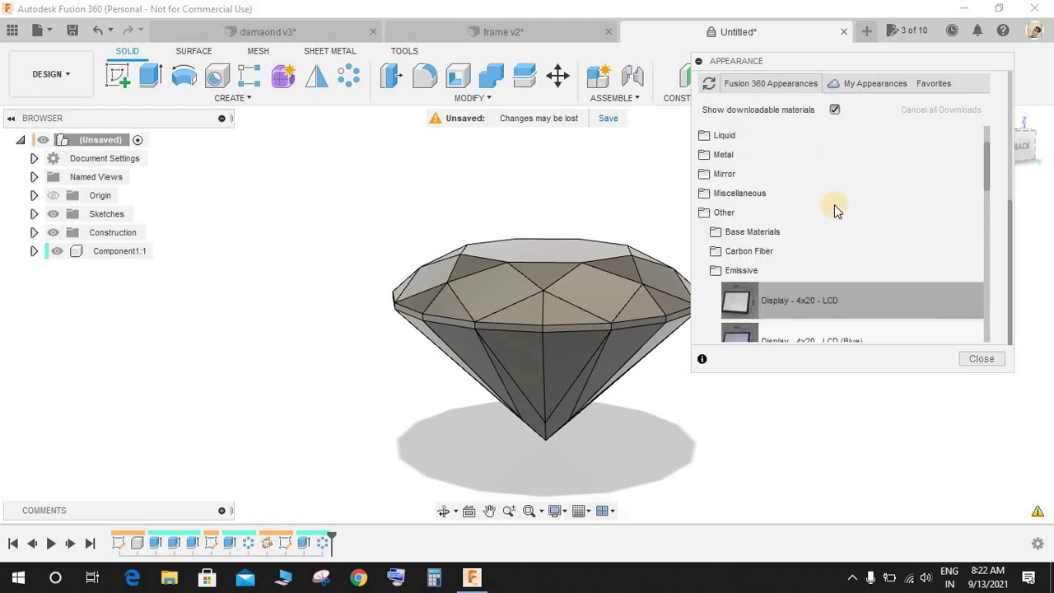
pyautogui.click(825, 195)
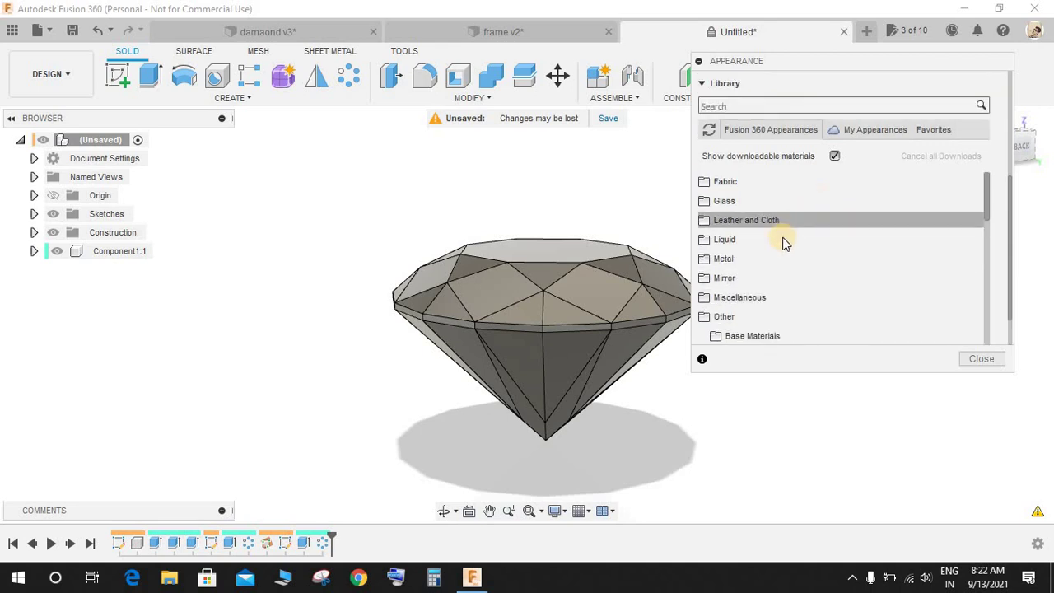
pyautogui.click(788, 244)
pyautogui.scroll(-3, 790, 259)
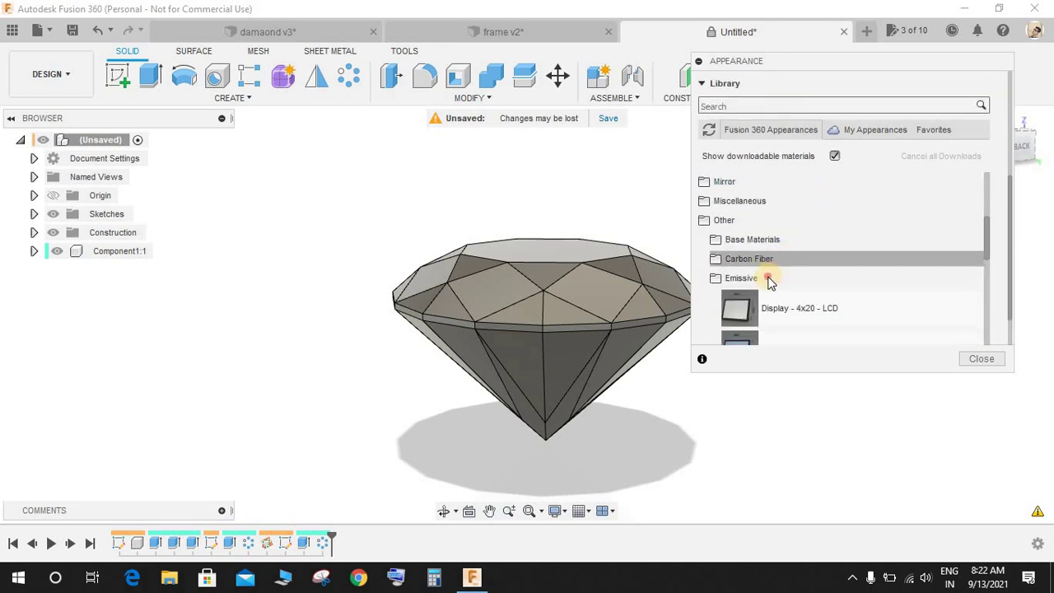
pyautogui.click(767, 279)
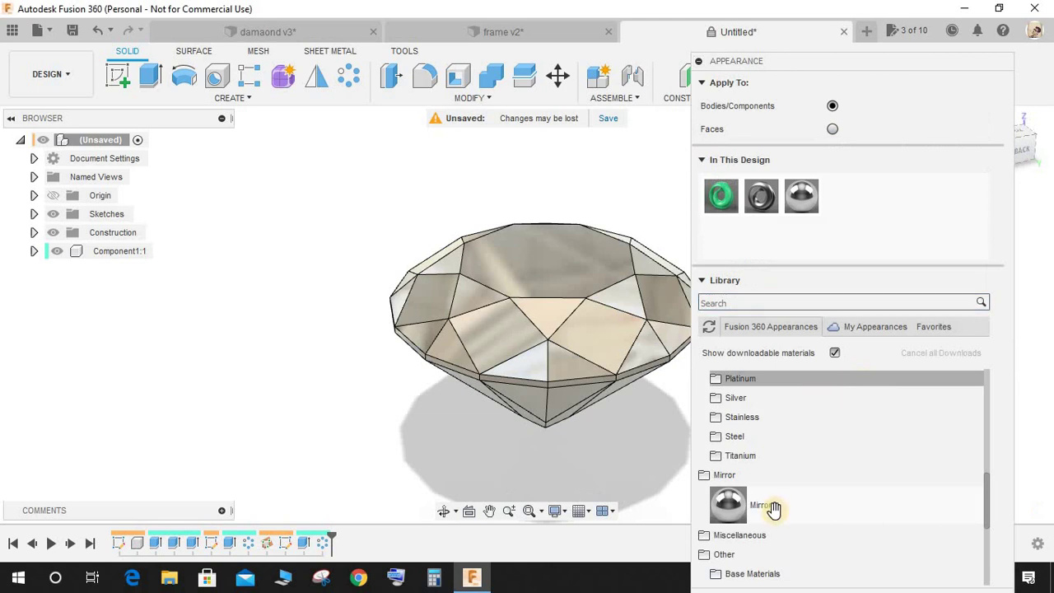
pyautogui.scroll(-1, 778, 503)
pyautogui.scroll(-2, 785, 494)
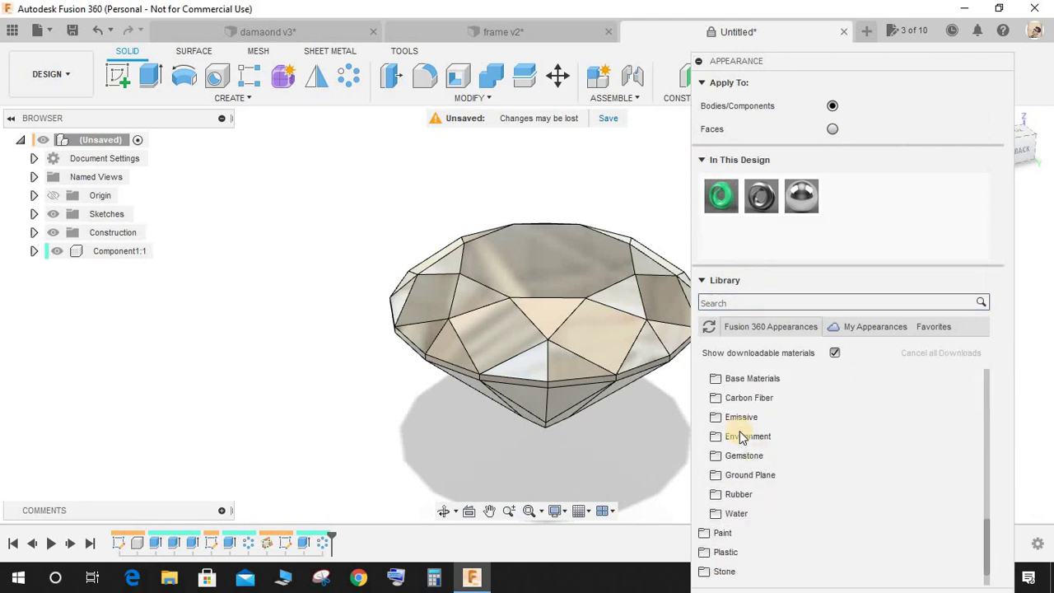
pyautogui.click(769, 455)
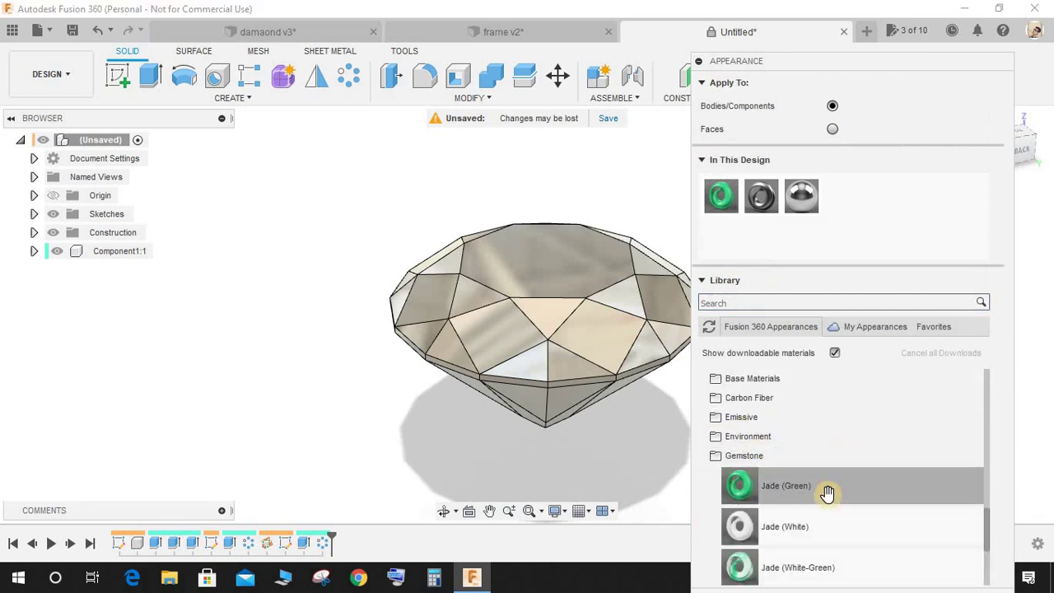
pyautogui.scroll(-1, 798, 481)
pyautogui.click(753, 398)
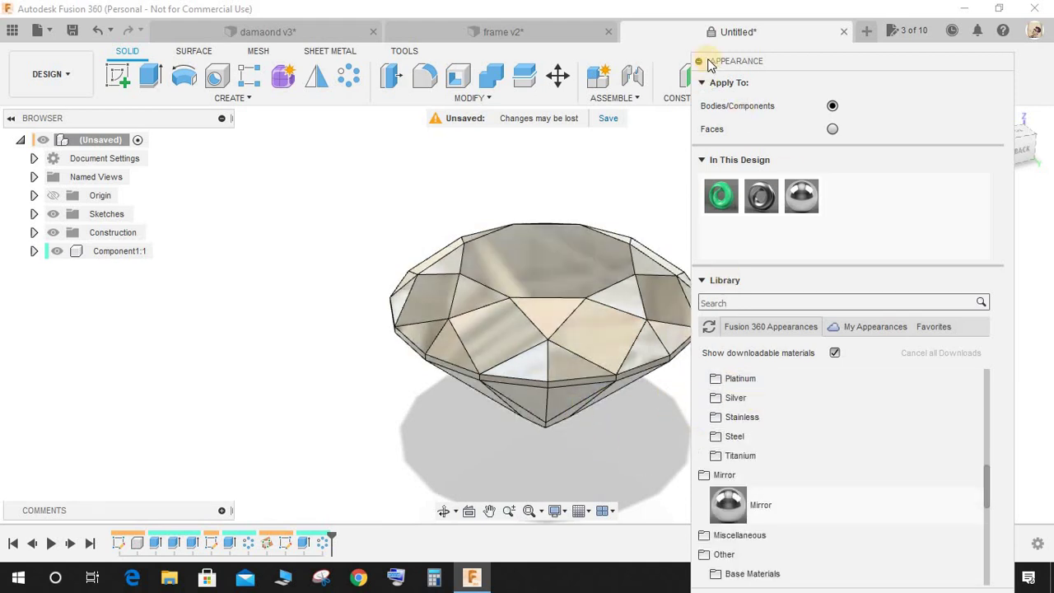
# Close the Appearance panel and compare the mirrored diamond with the damaond v3 design.
pyautogui.click(636, 211)
pyautogui.keyDown('shift'); pyautogui.moveTo(593, 301); pyautogui.dragTo(964, 313, button='middle'); pyautogui.keyUp('shift')
pyautogui.click(251, 31)
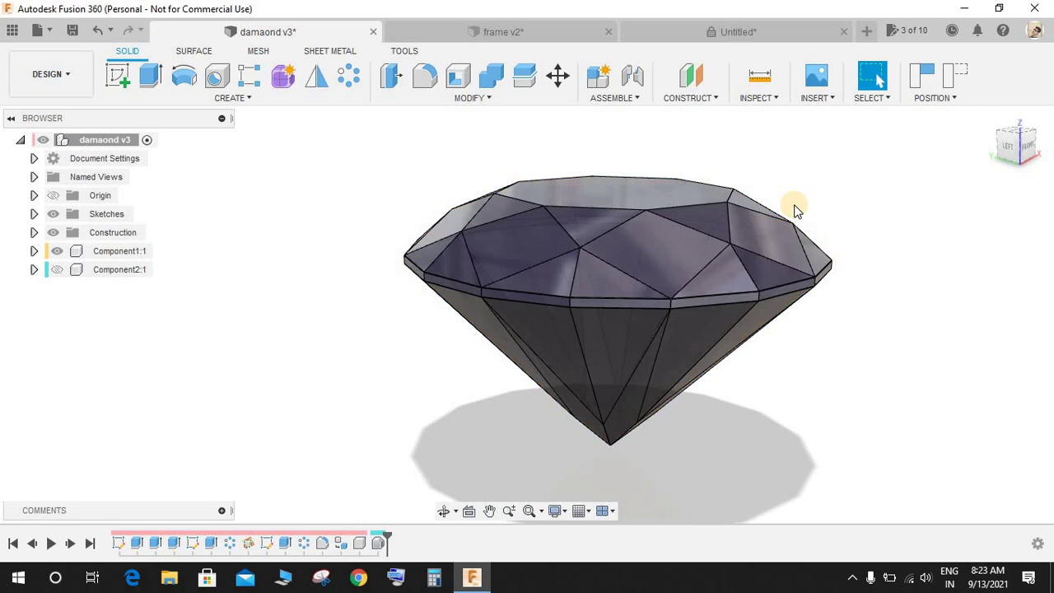
pyautogui.keyDown('shift'); pyautogui.moveTo(788, 195); pyautogui.dragTo(583, 299, button='middle'); pyautogui.keyUp('shift')
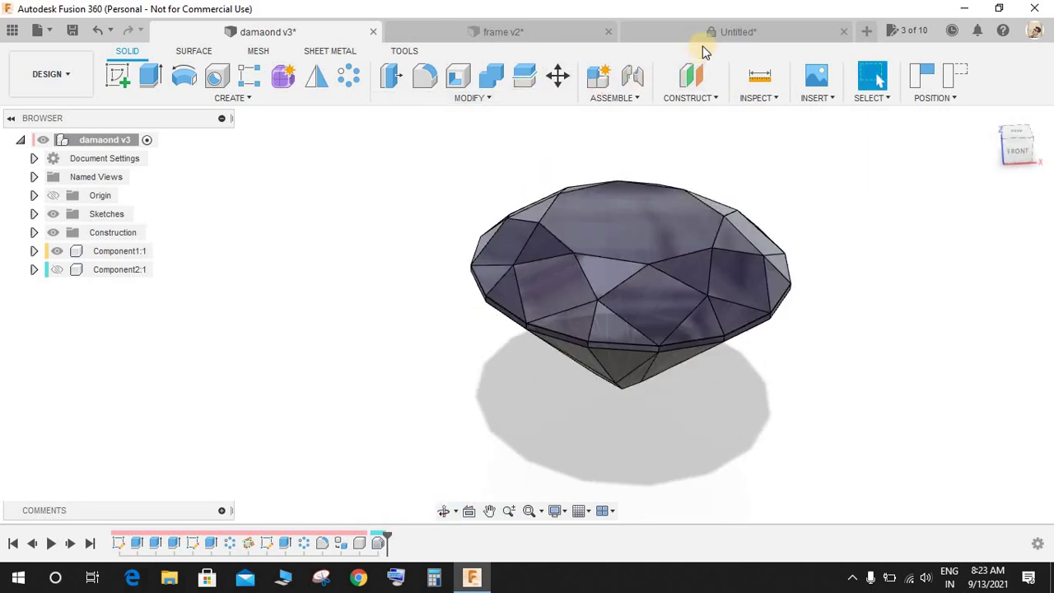
pyautogui.click(708, 35)
pyautogui.keyDown('shift'); pyautogui.moveTo(592, 247); pyautogui.dragTo(776, 335, button='middle'); pyautogui.keyUp('shift')
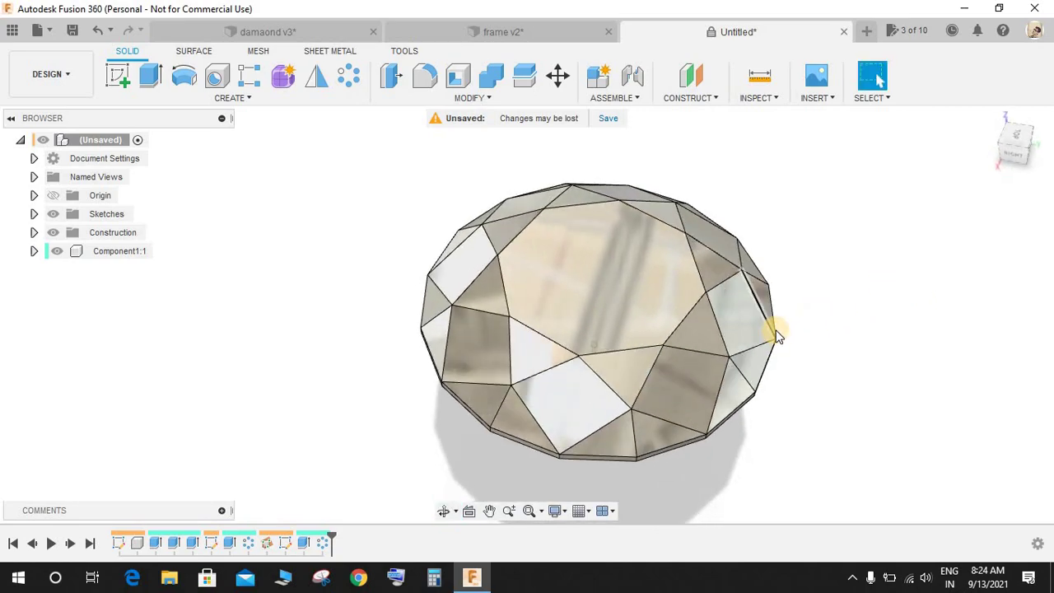